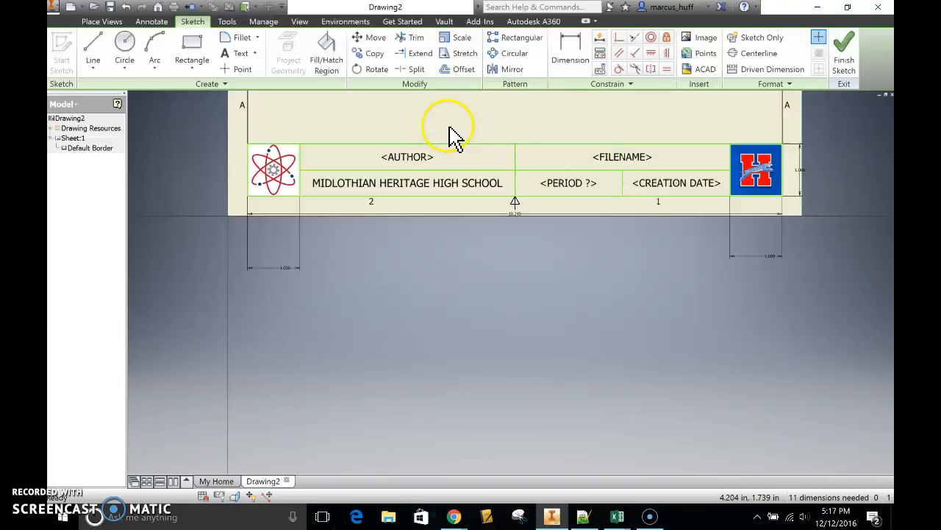
# Create a text box reading LABEL with 0.08 in text height in the empty sheet area above the title block.
pyautogui.moveTo(464, 120)
pyautogui.mouseDown(button='middle')
pyautogui.moveTo(479, 248)
pyautogui.moveTo(446, 316)
pyautogui.mouseUp(button='middle')
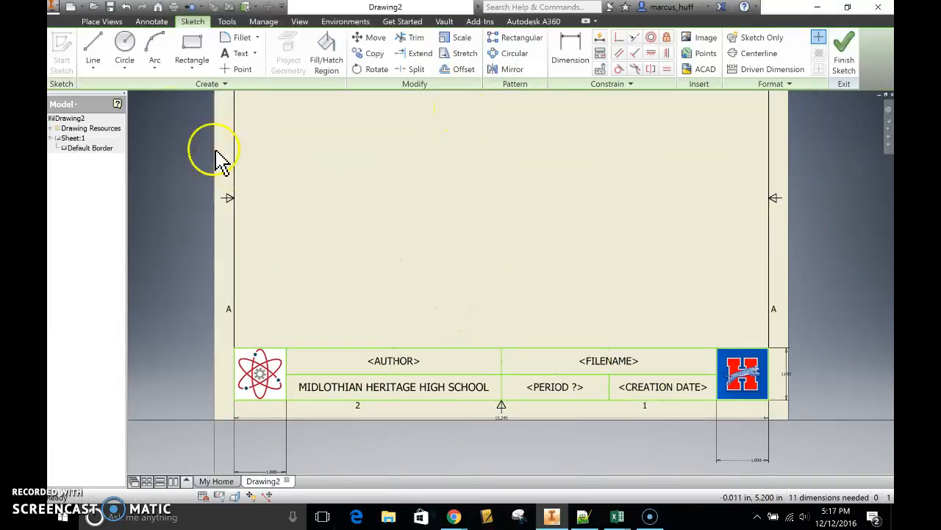
pyautogui.click(241, 54)
pyautogui.moveTo(286, 216); pyautogui.dragTo(346, 233)
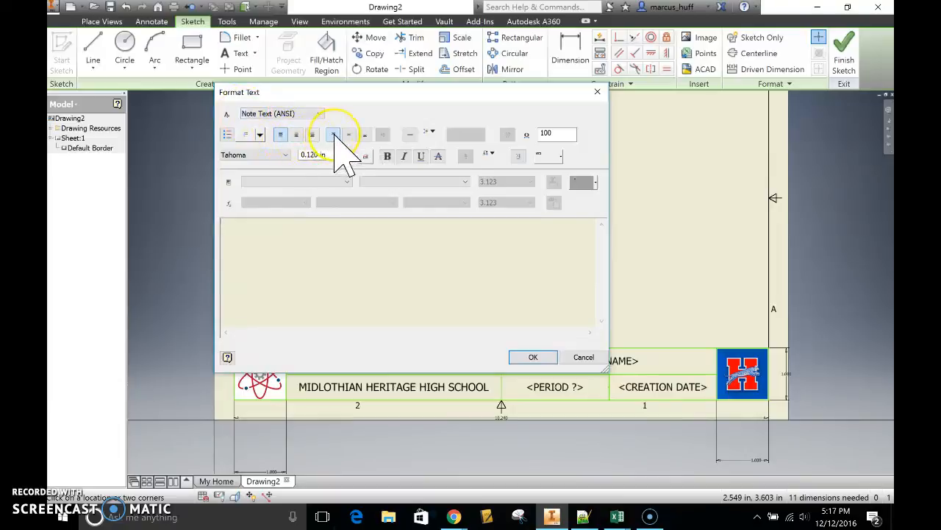
pyautogui.click(317, 155)
pyautogui.write('.08')
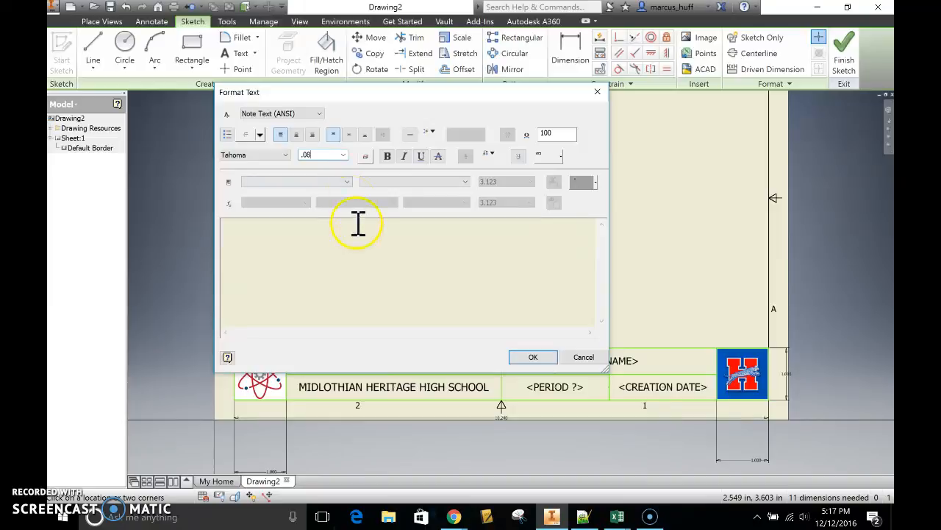
pyautogui.click(305, 232)
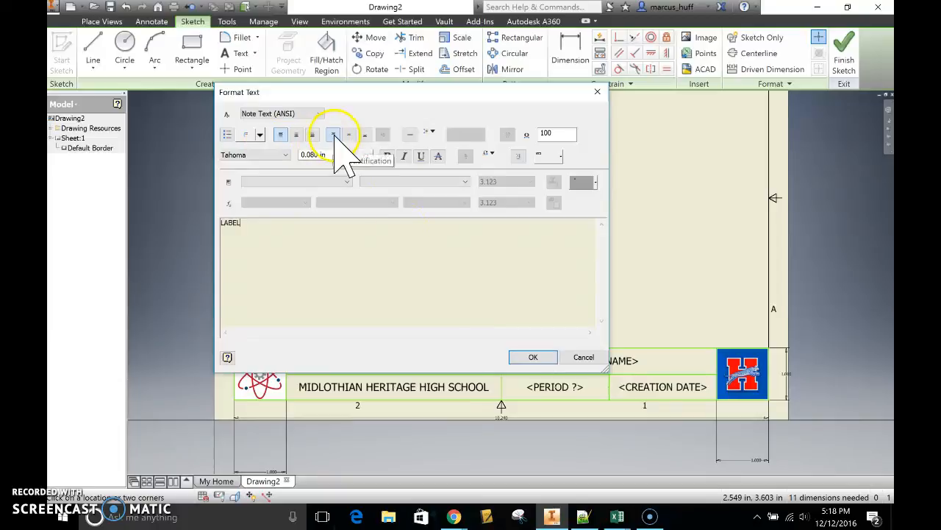
pyautogui.click(532, 358)
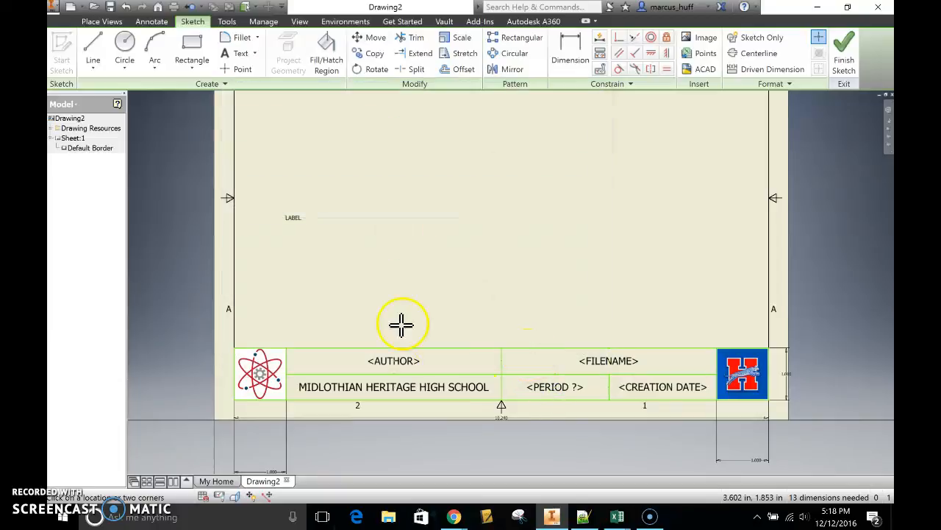
pyautogui.rightClick(294, 219)
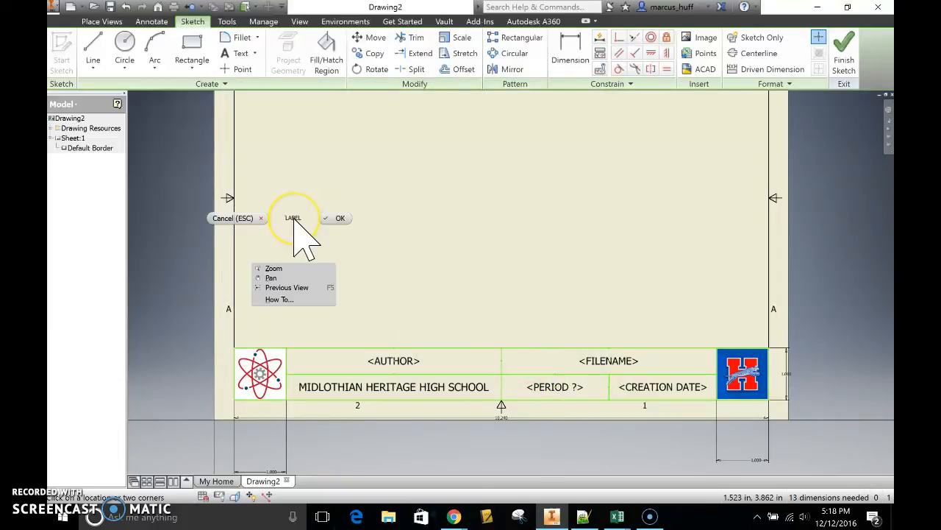
pyautogui.click(338, 221)
# Copy the LABEL text and paste three duplicates of it into the title block sketch.
pyautogui.click(303, 230)
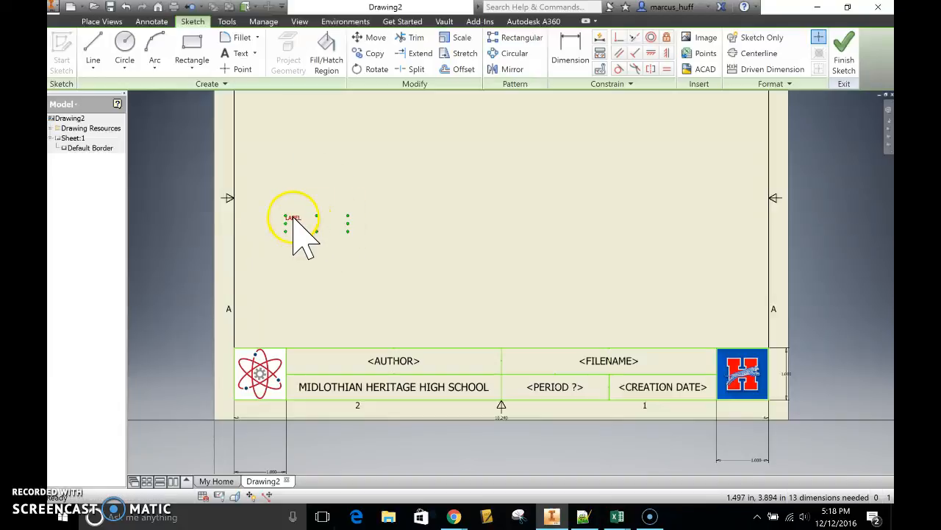
pyautogui.rightClick(303, 231)
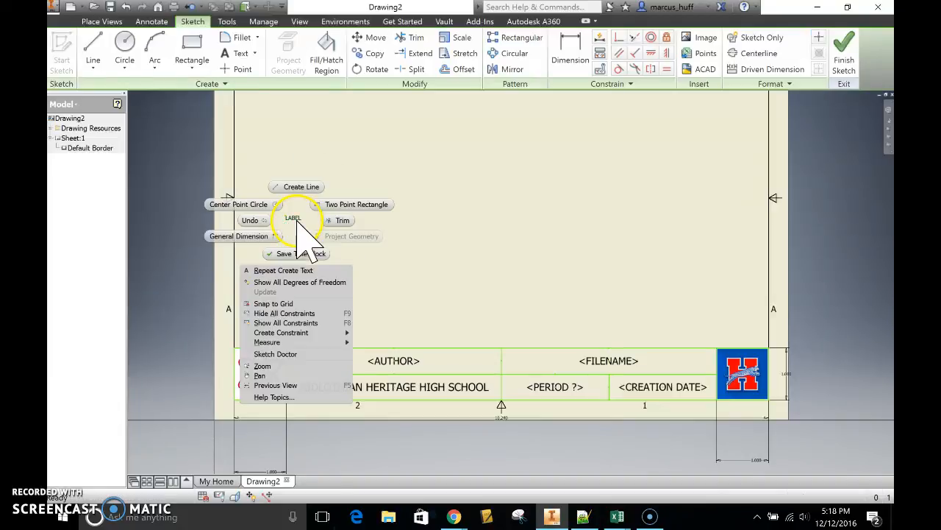
pyautogui.click(297, 219)
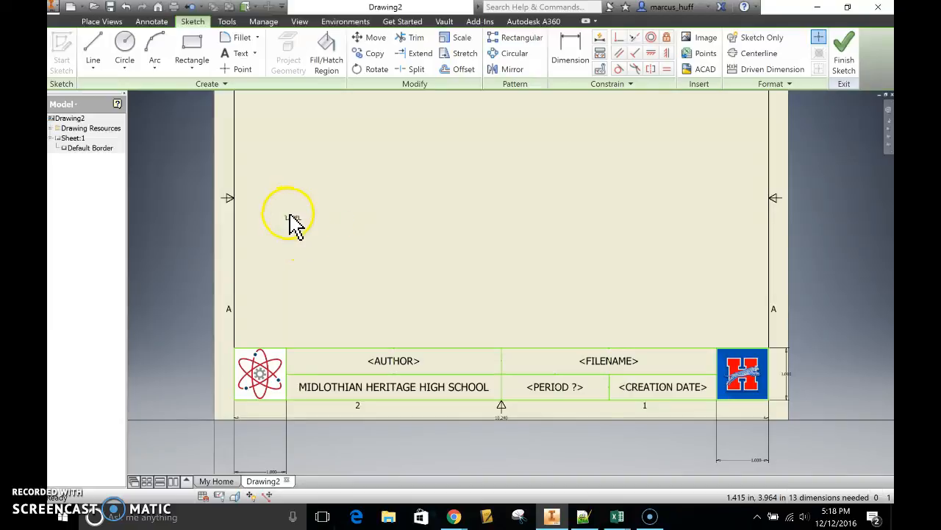
pyautogui.rightClick(295, 221)
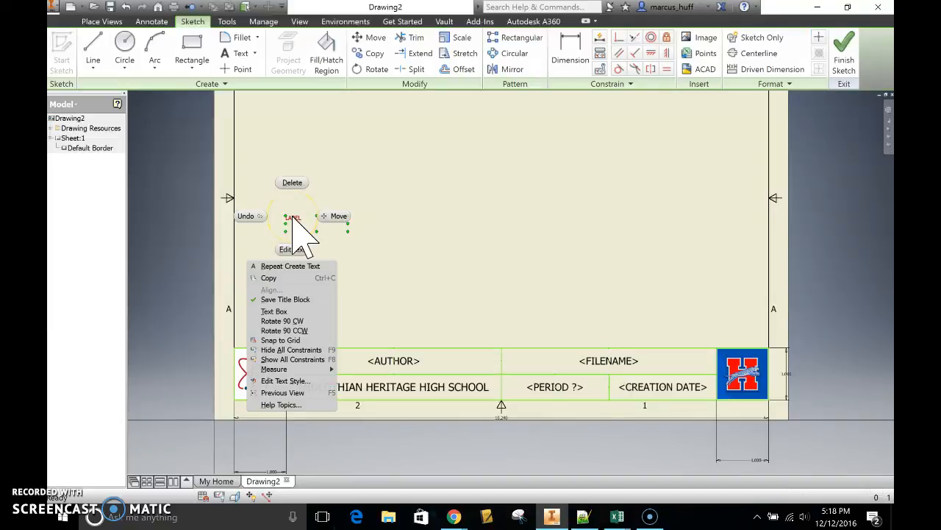
pyautogui.click(274, 277)
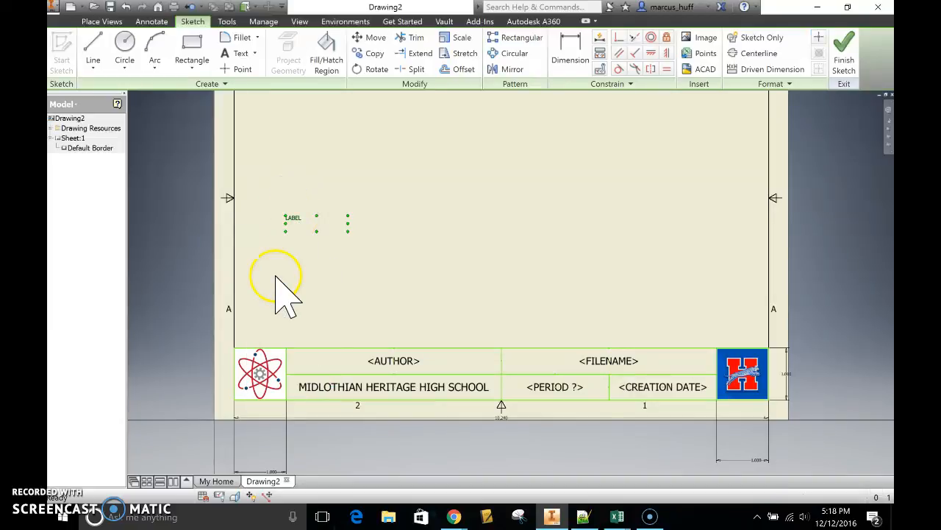
pyautogui.rightClick(379, 234)
pyautogui.click(393, 281)
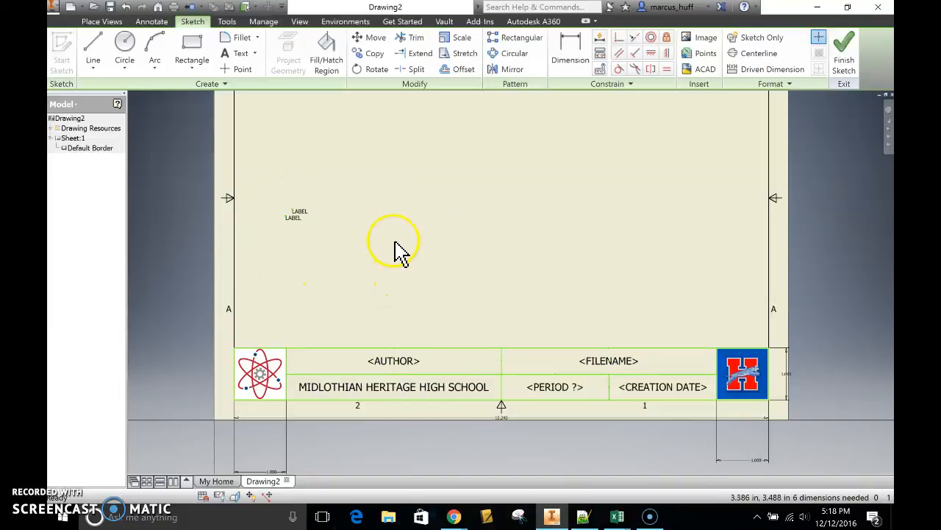
pyautogui.rightClick(410, 215)
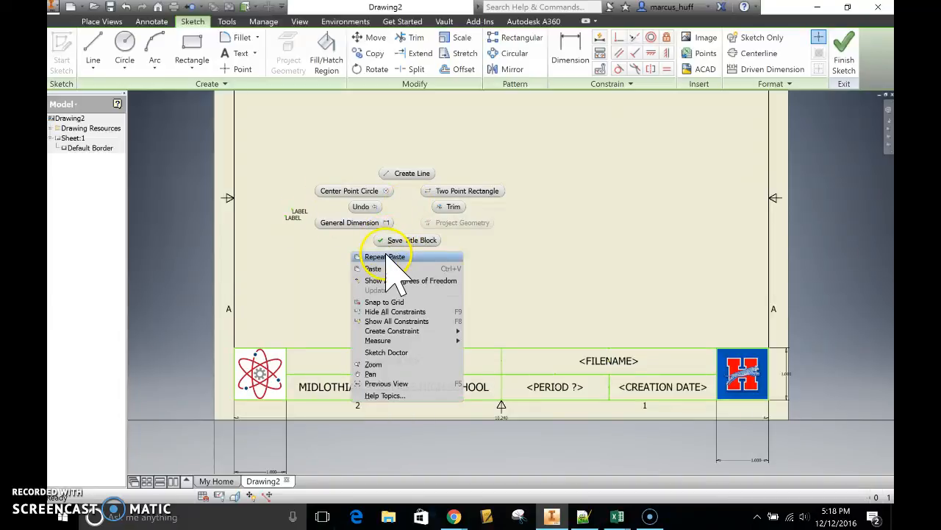
pyautogui.click(390, 269)
pyautogui.rightClick(389, 208)
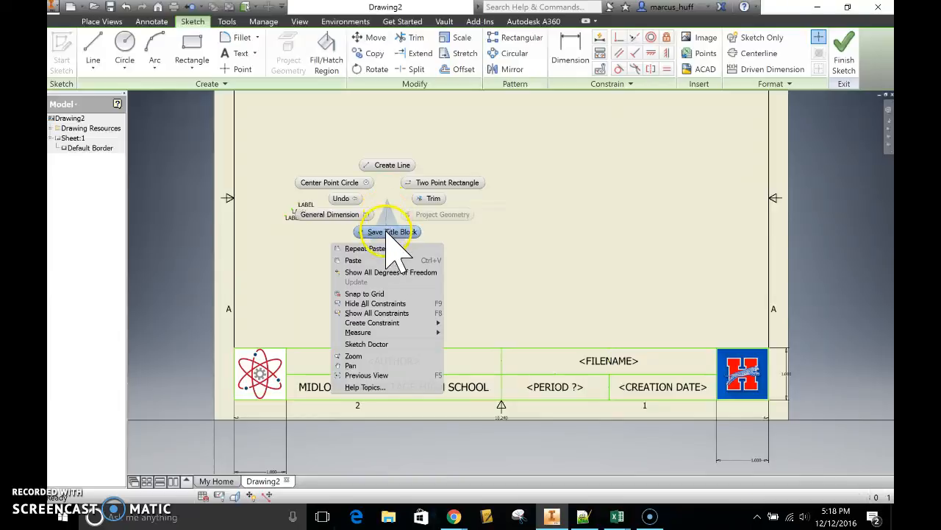
pyautogui.click(389, 261)
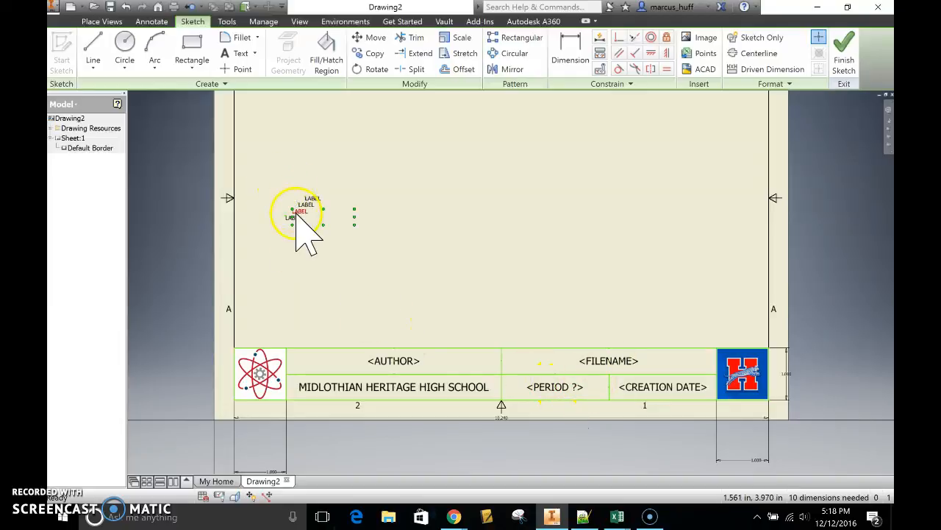
# Move the four LABEL texts into the upper-left corners of the author, filename, period and creation date cells.
pyautogui.moveTo(298, 215); pyautogui.dragTo(300, 356)
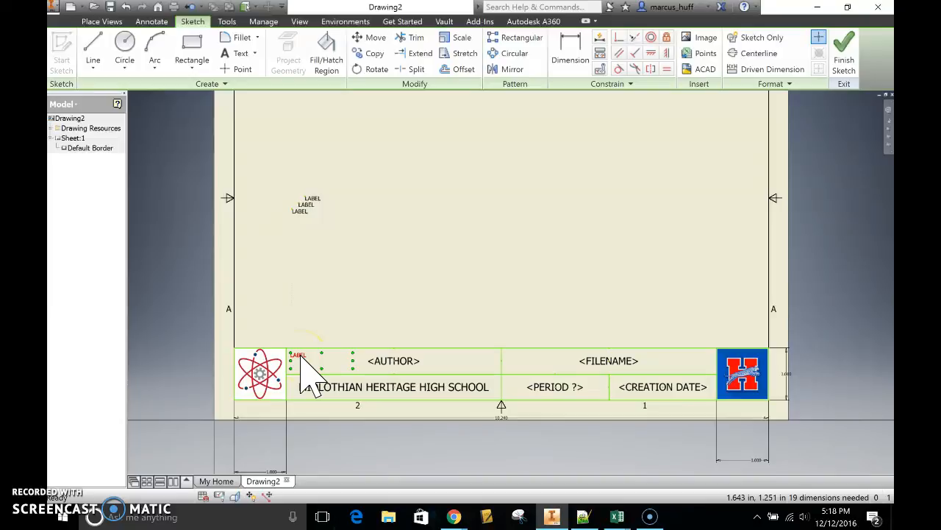
pyautogui.moveTo(293, 216); pyautogui.dragTo(515, 351)
pyautogui.moveTo(304, 206); pyautogui.dragTo(510, 379)
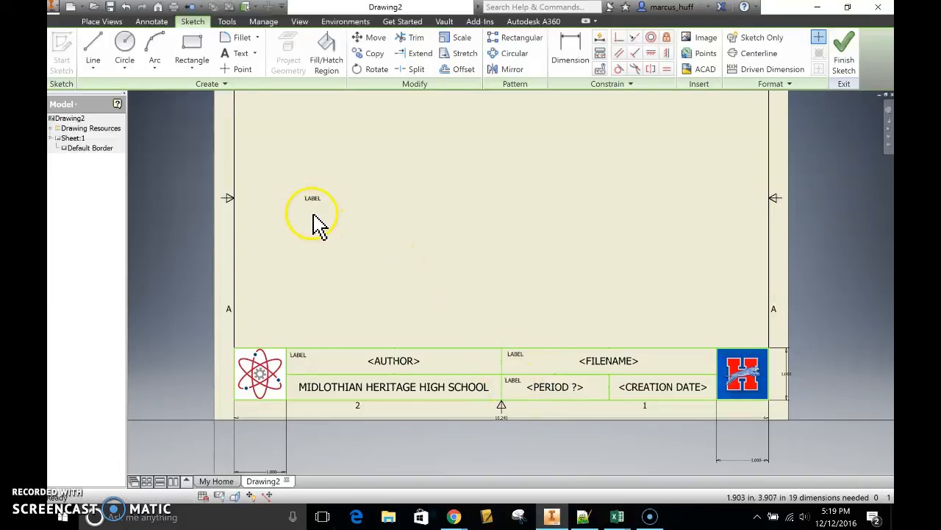
pyautogui.moveTo(319, 200); pyautogui.dragTo(630, 387)
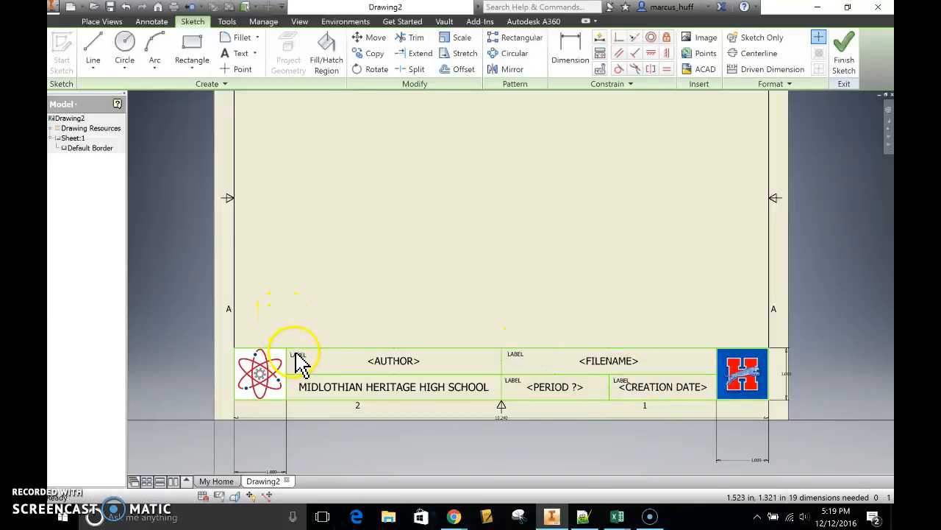
# Change the label text in the author cell to DESIGNER.
pyautogui.scroll(2, 305, 379)
pyautogui.scroll(-8, 305, 379)
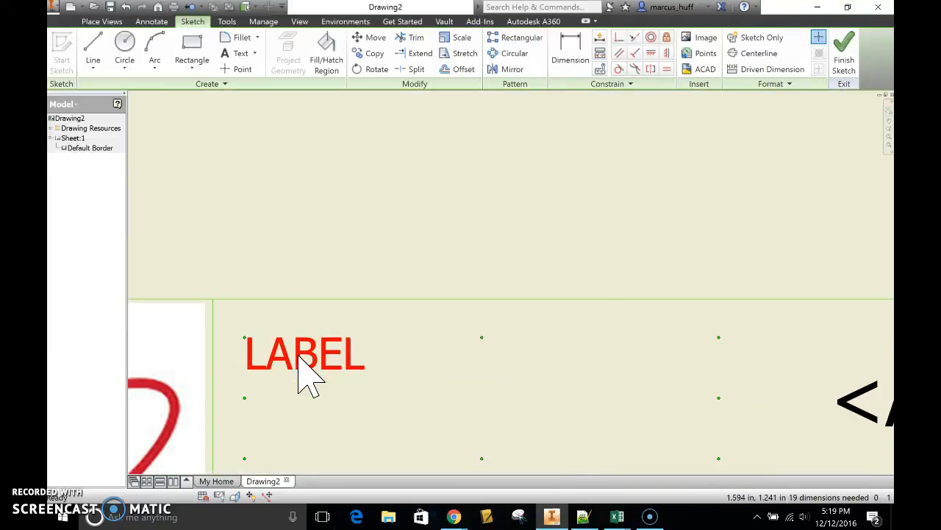
pyautogui.doubleClick(305, 379)
pyautogui.moveTo(269, 227); pyautogui.dragTo(225, 225)
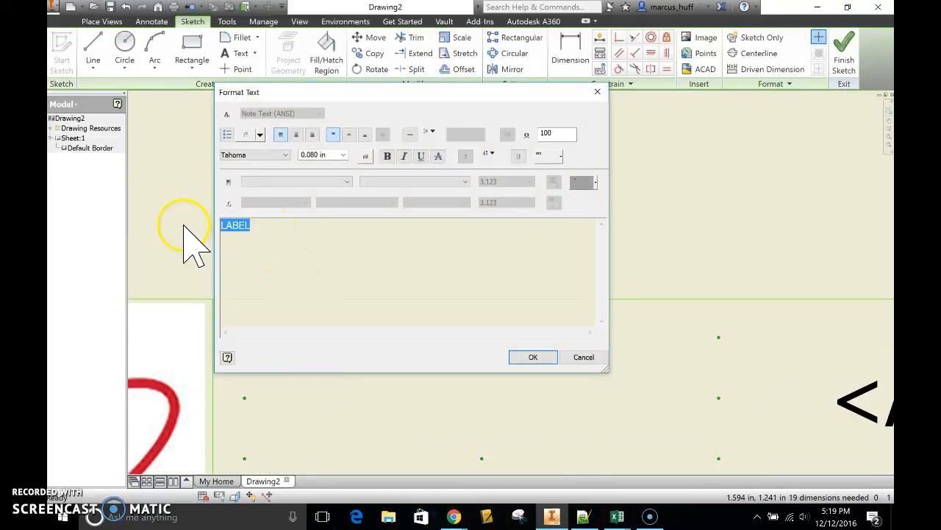
pyautogui.write('DESIGNER')
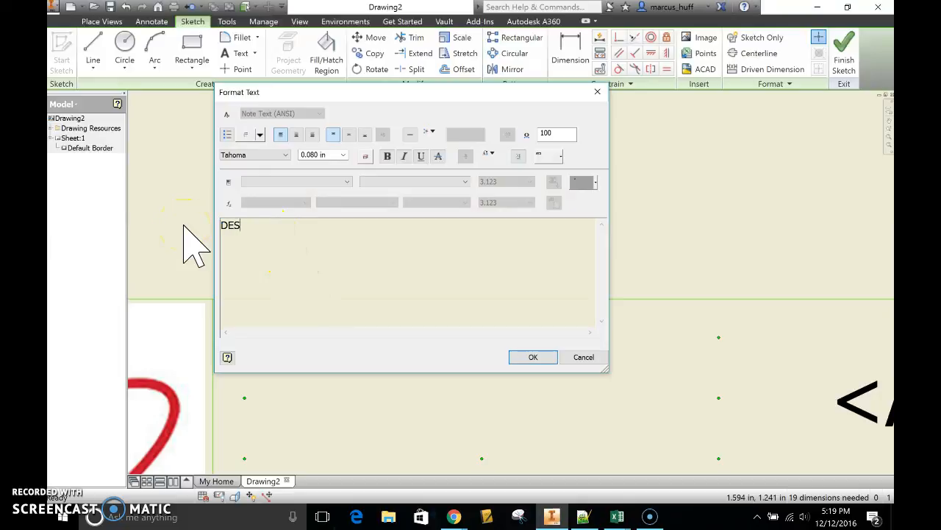
pyautogui.click(524, 358)
# Change the label text in the filename cell to PART NAME.
pyautogui.scroll(-5, 463, 370)
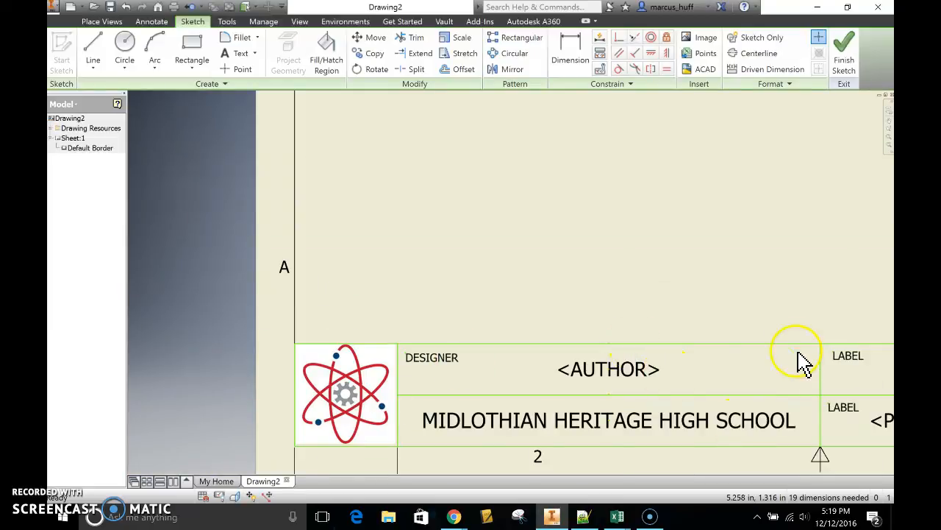
pyautogui.moveTo(805, 275); pyautogui.dragTo(545, 269, button='middle')
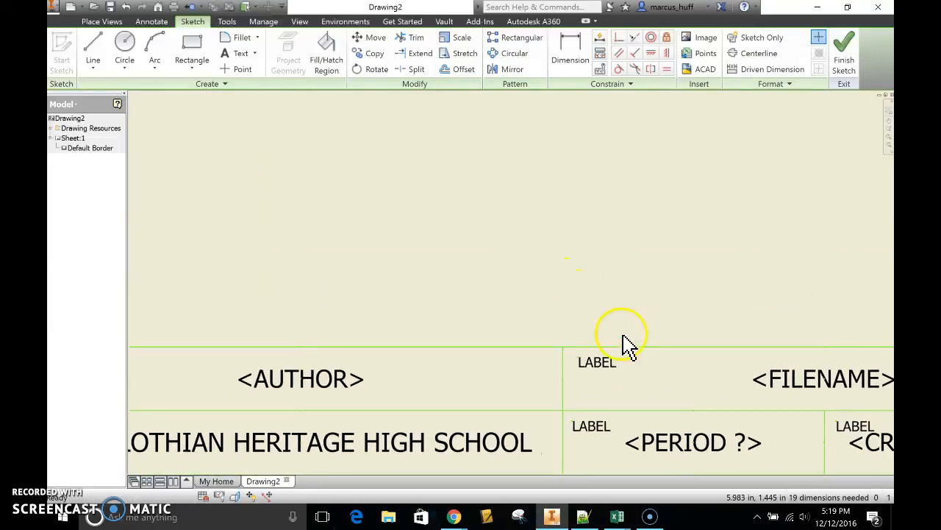
pyautogui.doubleClick(600, 368)
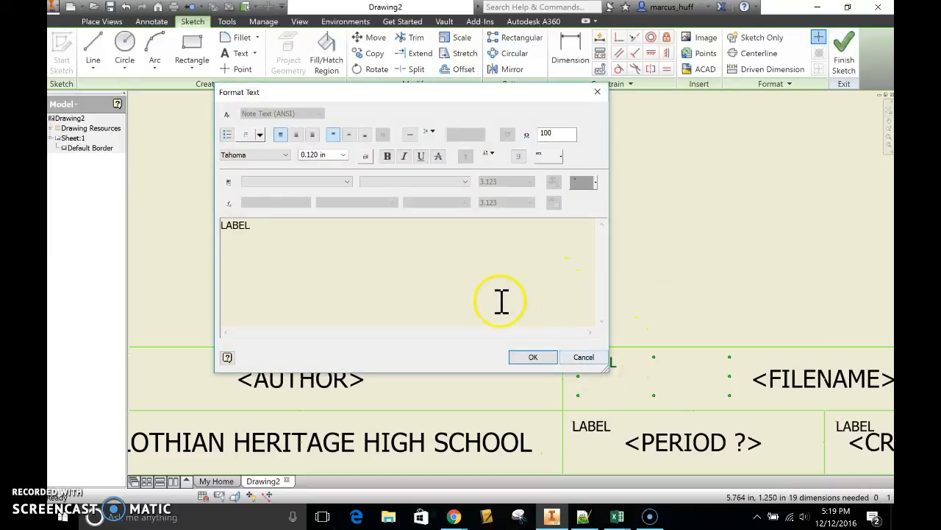
pyautogui.moveTo(405, 264); pyautogui.dragTo(137, 230)
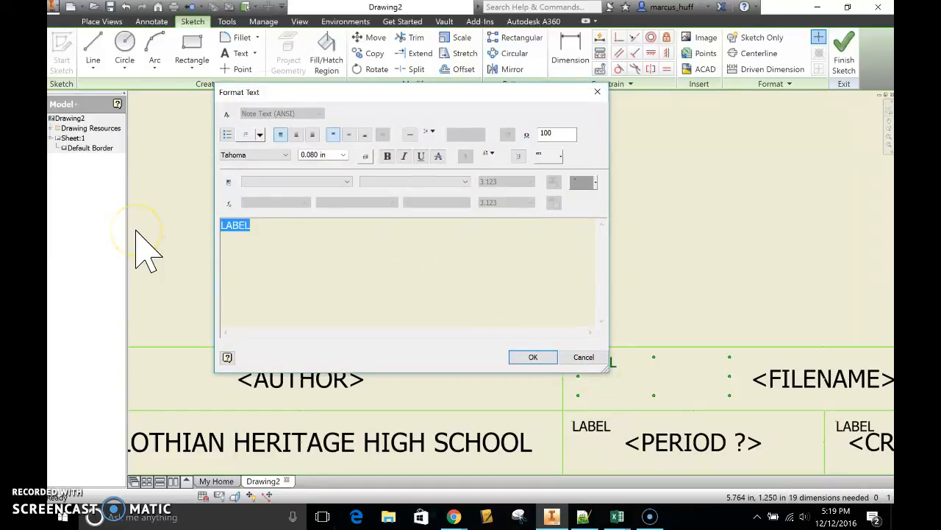
pyautogui.write('PART NAME')
pyautogui.click(533, 357)
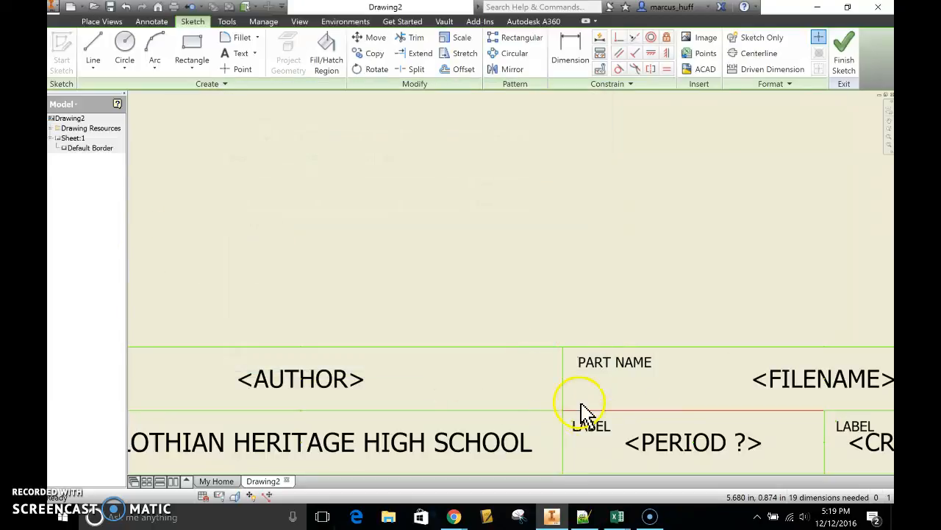
# Change the label text in the period cell to CLASS PERIOD.
pyautogui.doubleClick(588, 441)
pyautogui.moveTo(256, 228); pyautogui.dragTo(129, 217)
pyautogui.write('CLASS PERIOD')
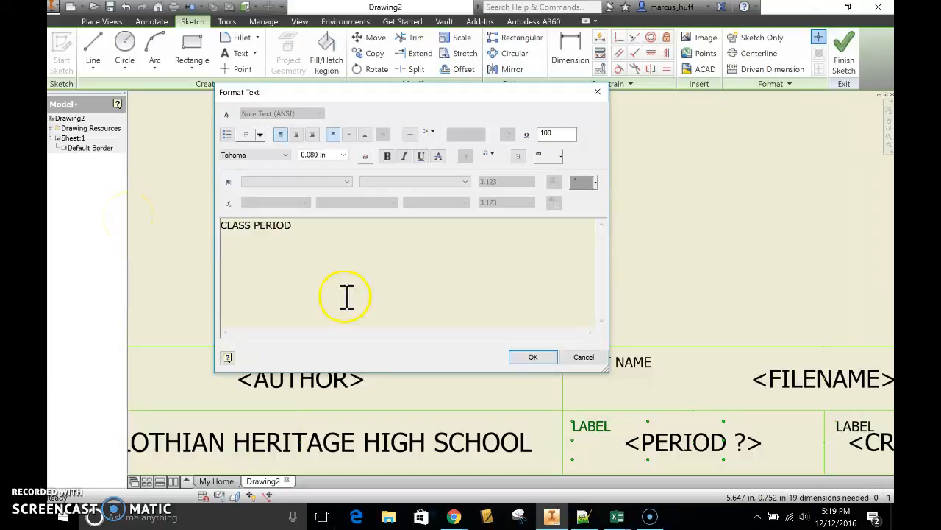
pyautogui.click(535, 359)
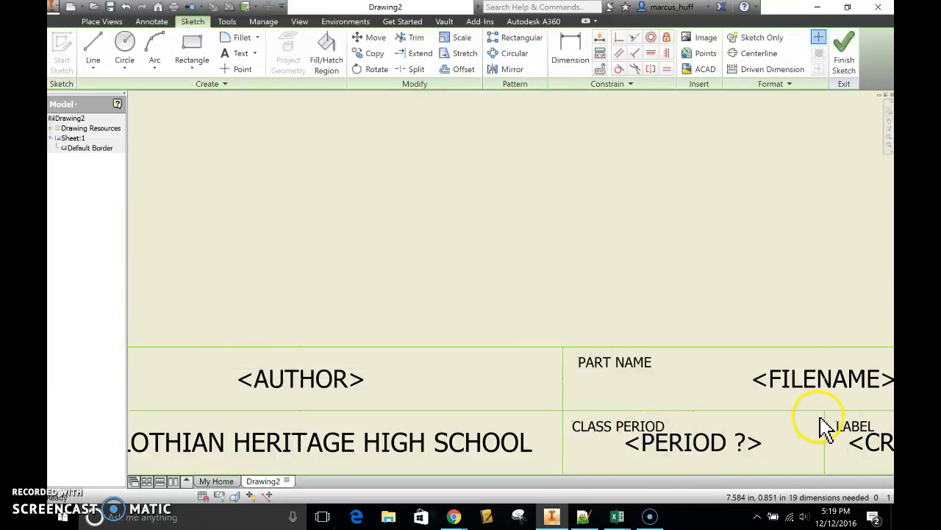
# Change the label text in the creation date cell to DATE.
pyautogui.doubleClick(846, 430)
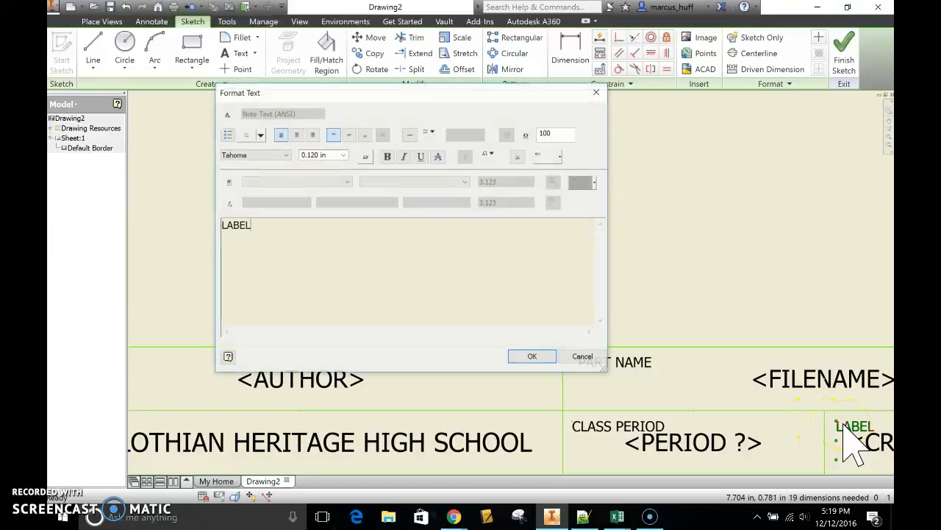
pyautogui.click(244, 224)
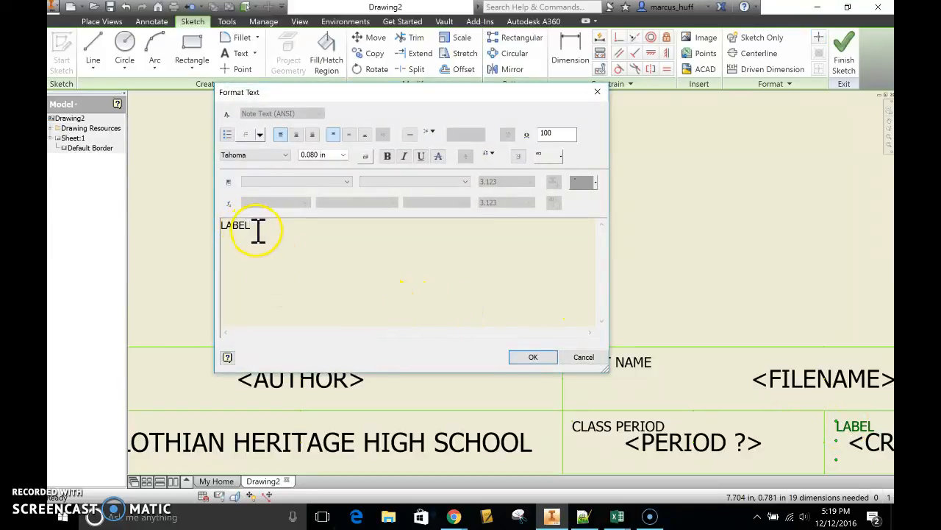
pyautogui.moveTo(254, 225); pyautogui.dragTo(204, 221)
pyautogui.write('dat')
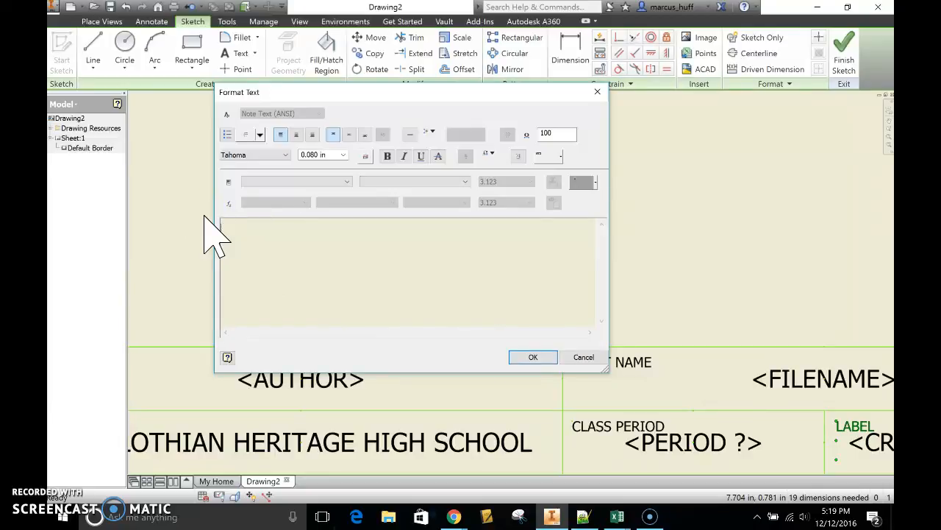
pyautogui.write('DATE')
pyautogui.click(536, 359)
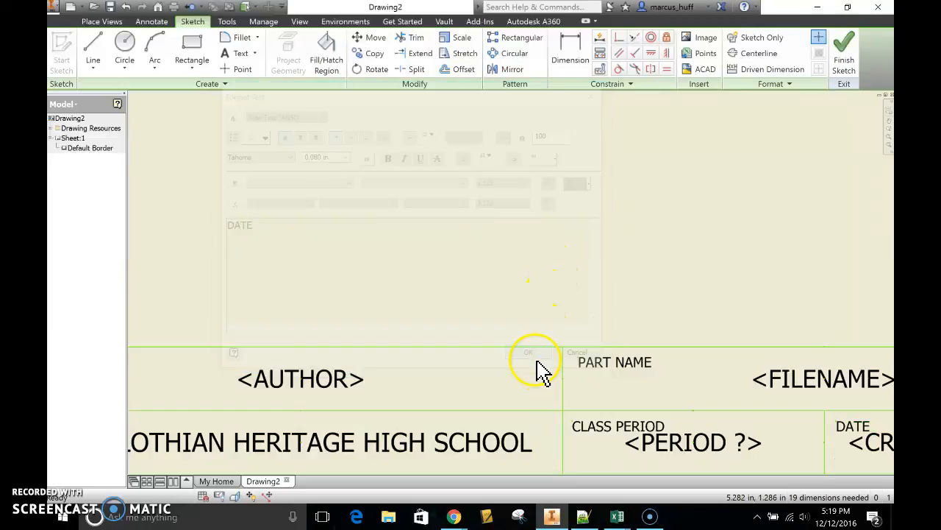
pyautogui.scroll(3, 665, 335)
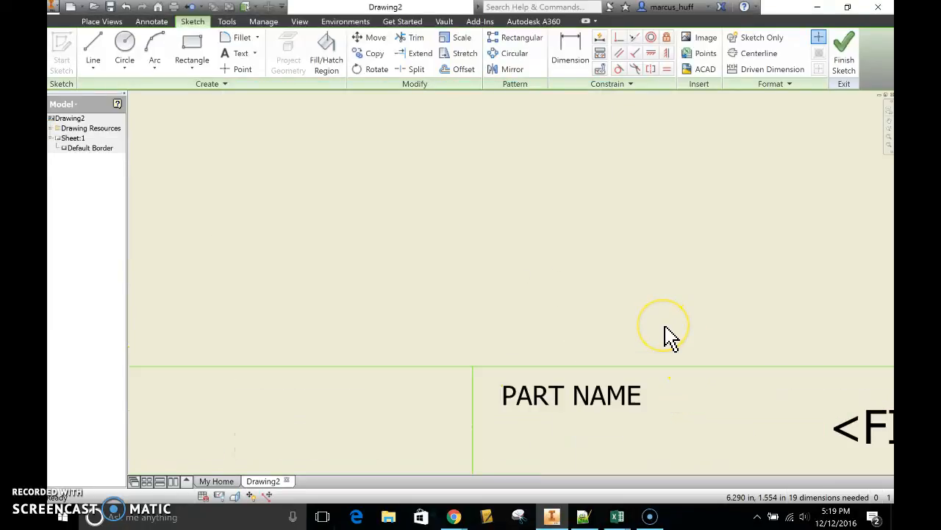
pyautogui.scroll(-5, 665, 334)
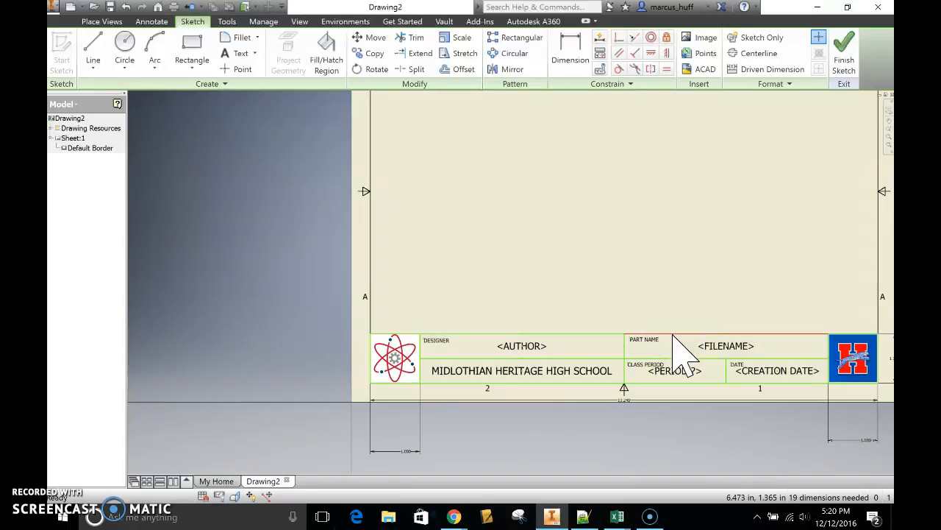
pyautogui.scroll(3, 675, 346)
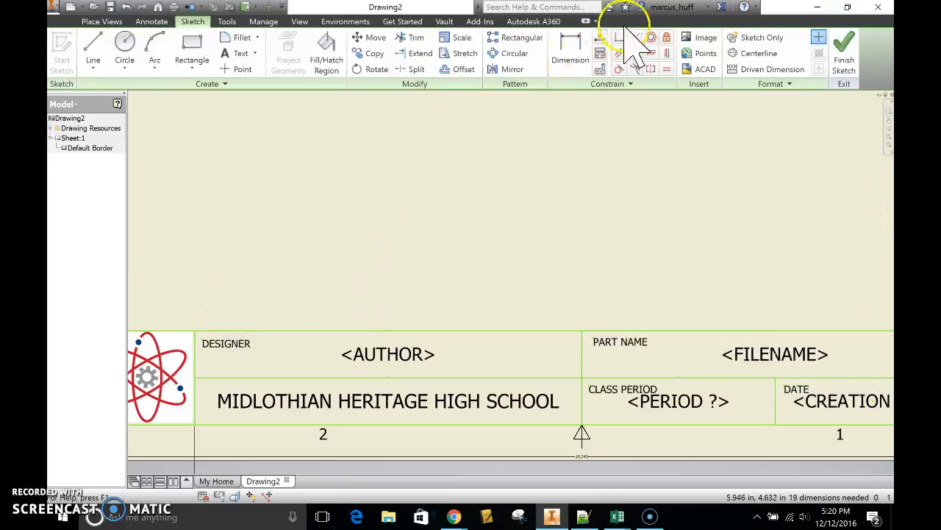
# Dimension the DESIGNER label's horizontal offset from the left edge of the author cell and set it to .04 in.
pyautogui.click(578, 52)
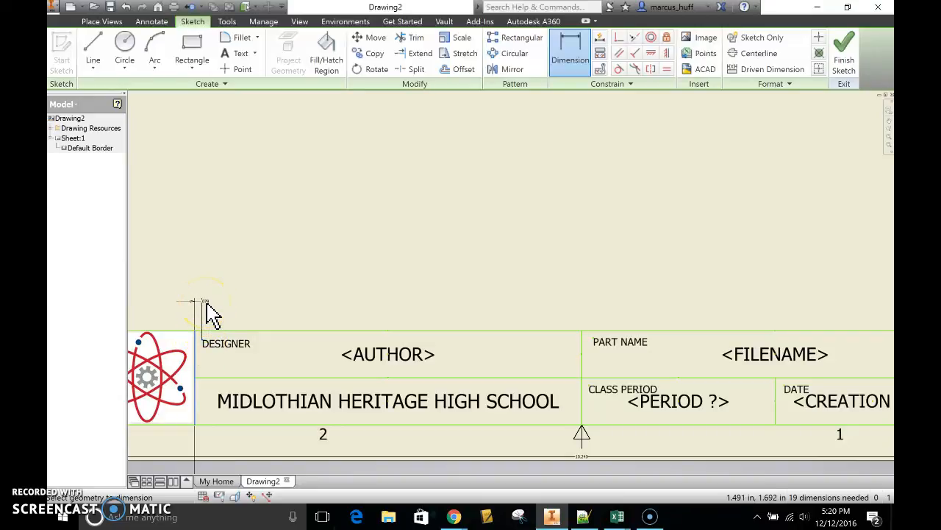
pyautogui.click(223, 283)
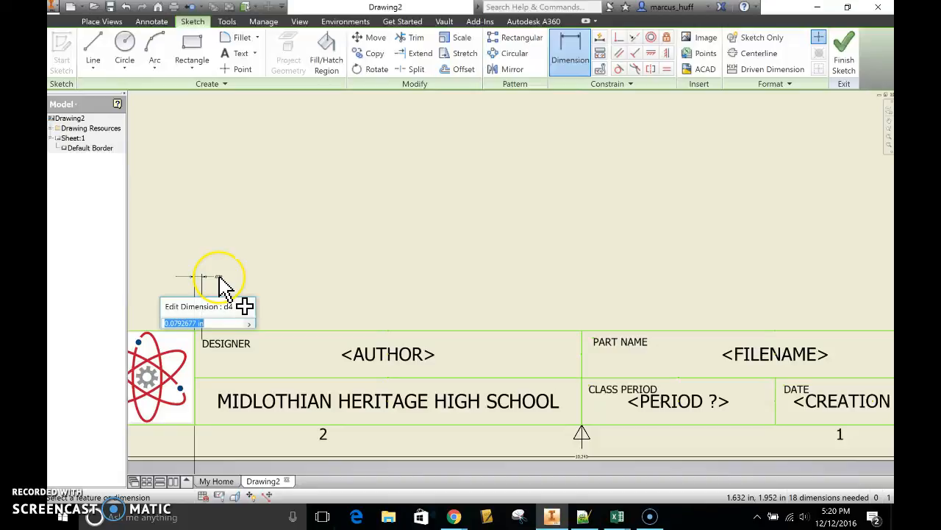
pyautogui.write('.')
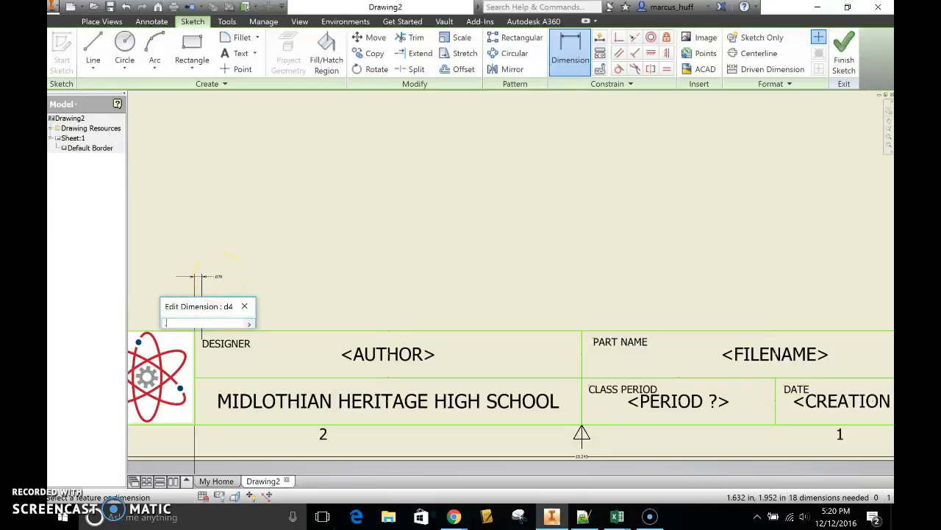
pyautogui.write('04')
pyautogui.press('Return')
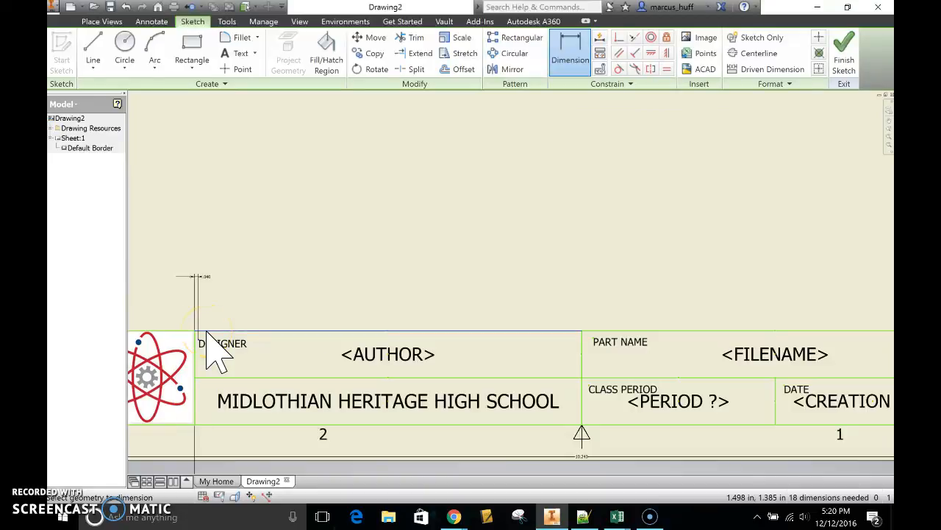
# Dimension the DESIGNER label's vertical offset from the cell's top line and link it to the label's horizontal offset dimension, d4.
pyautogui.click(198, 339)
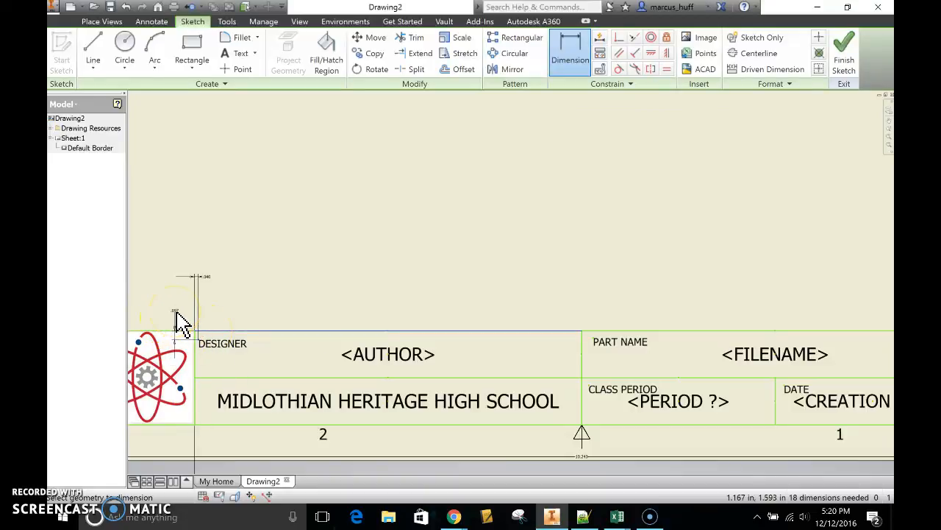
pyautogui.click(180, 323)
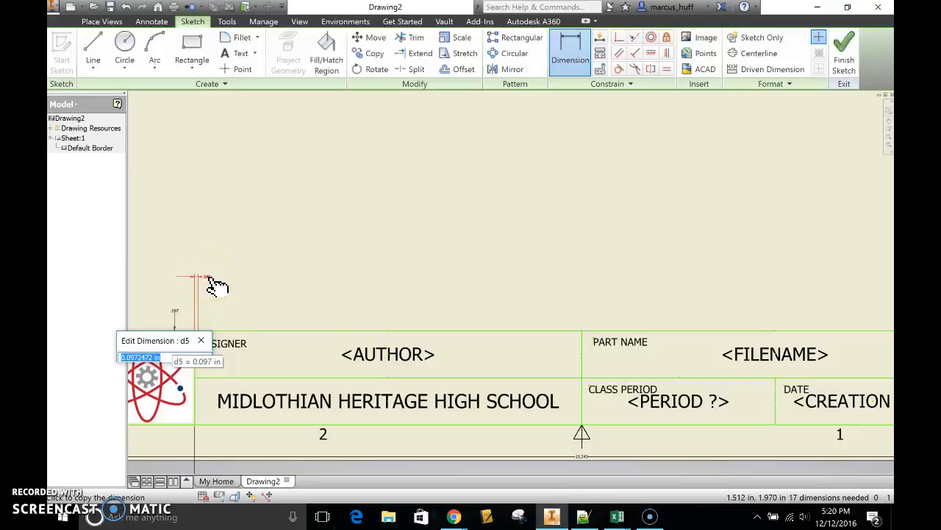
pyautogui.click(211, 282)
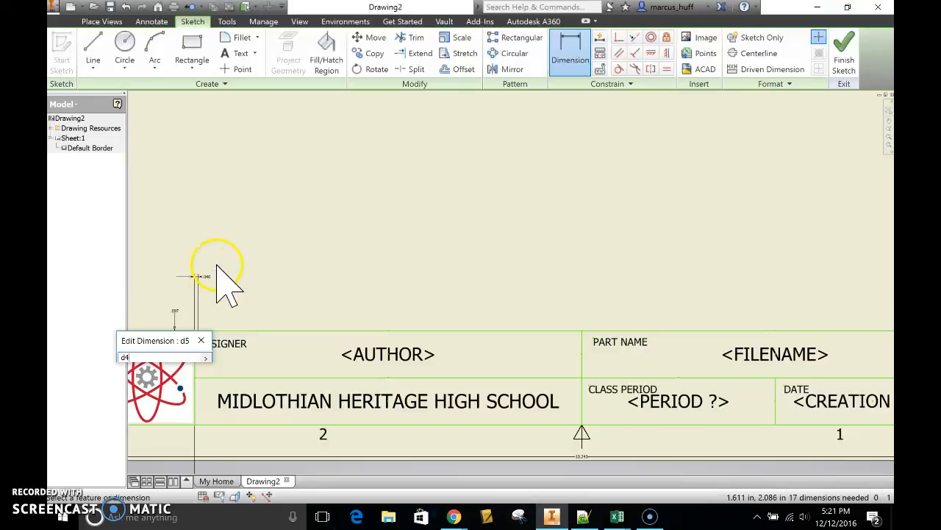
pyautogui.press('Return')
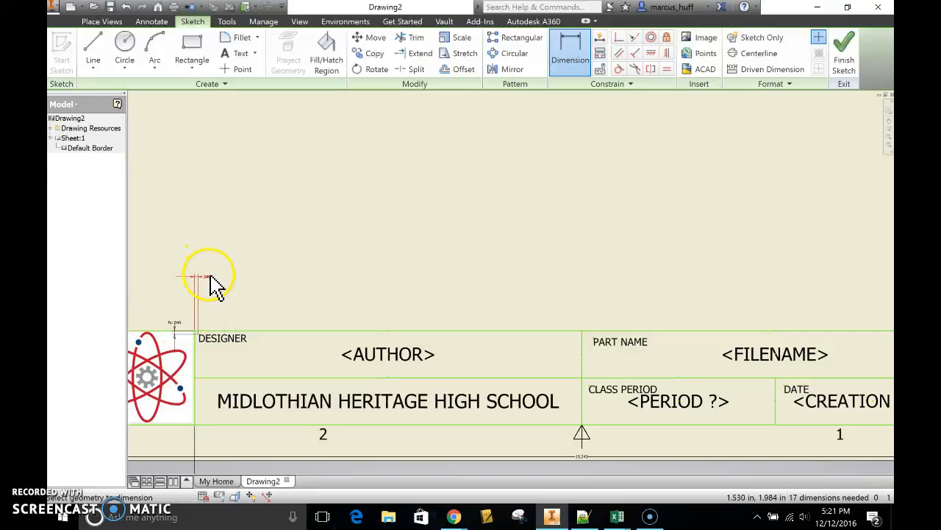
# Dimension the PART NAME label's vertical offset from the top line of the filename cell and set it equal to d4.
pyautogui.click(593, 337)
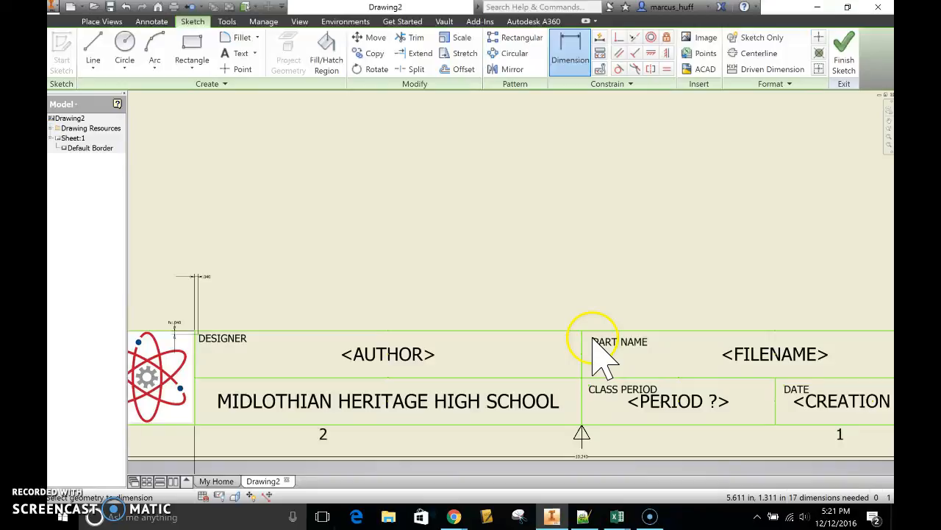
pyautogui.click(594, 331)
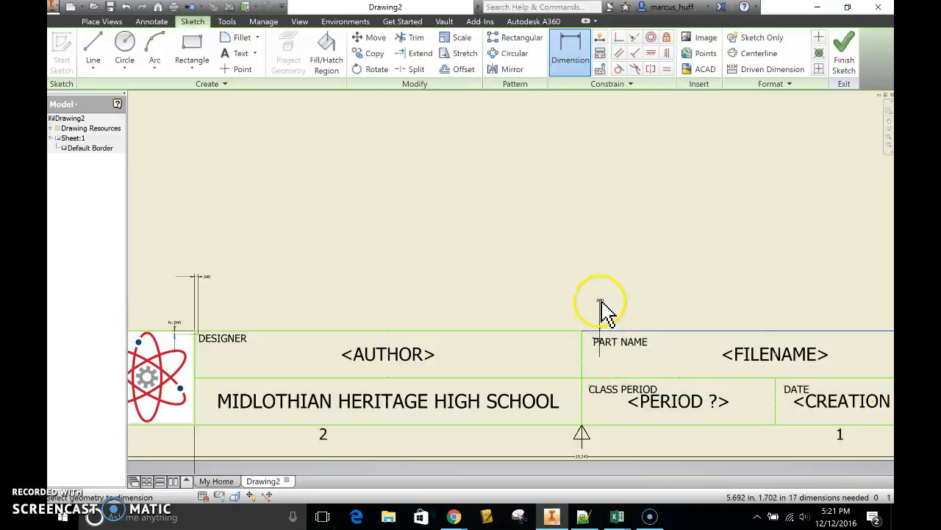
pyautogui.click(541, 313)
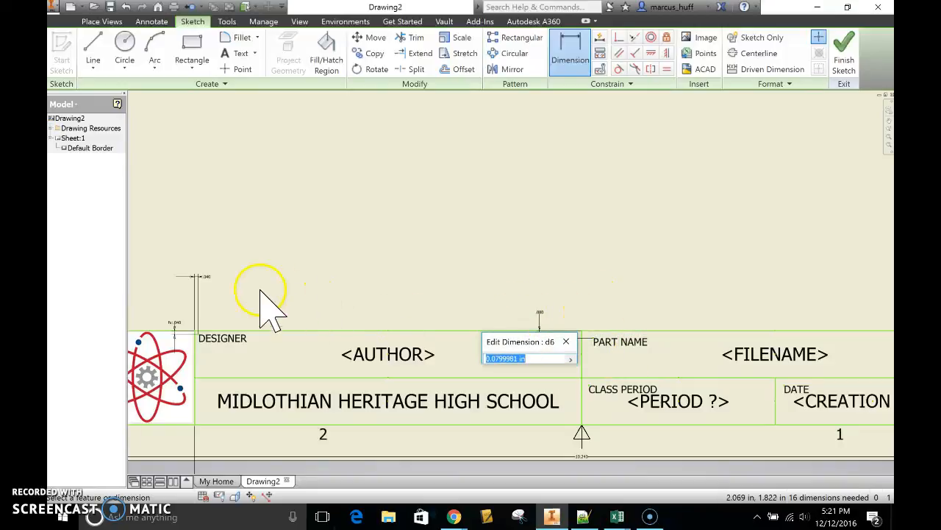
pyautogui.click(205, 279)
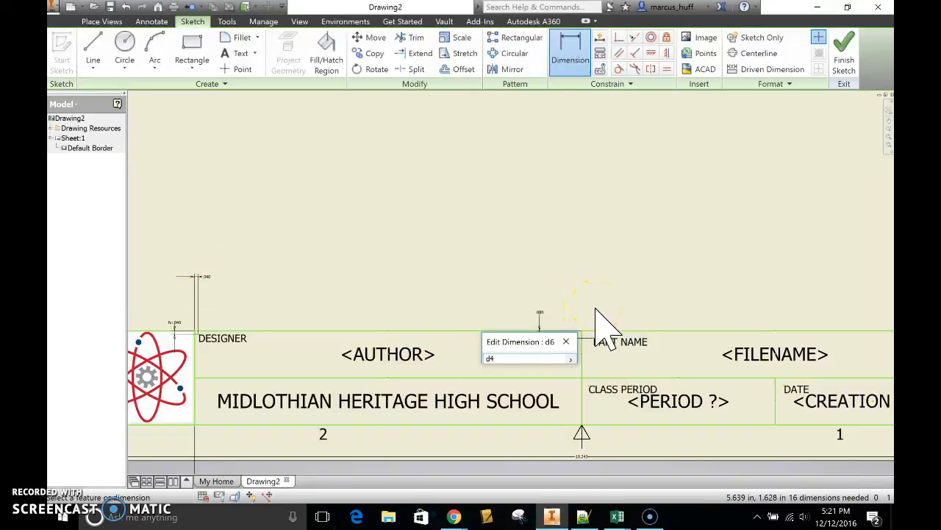
pyautogui.press('Return')
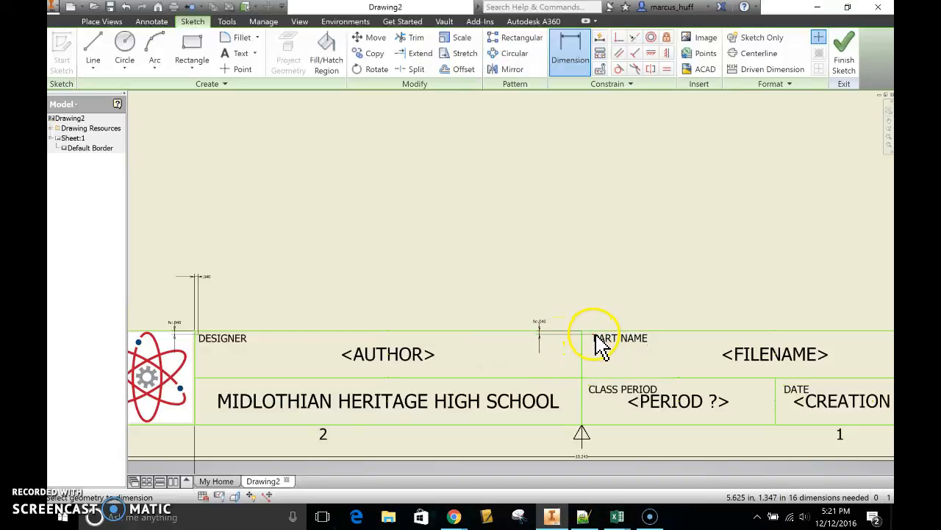
# Dimension the PART NAME label's horizontal offset from the left edge of the filename cell and set it equal to d4.
pyautogui.click(585, 342)
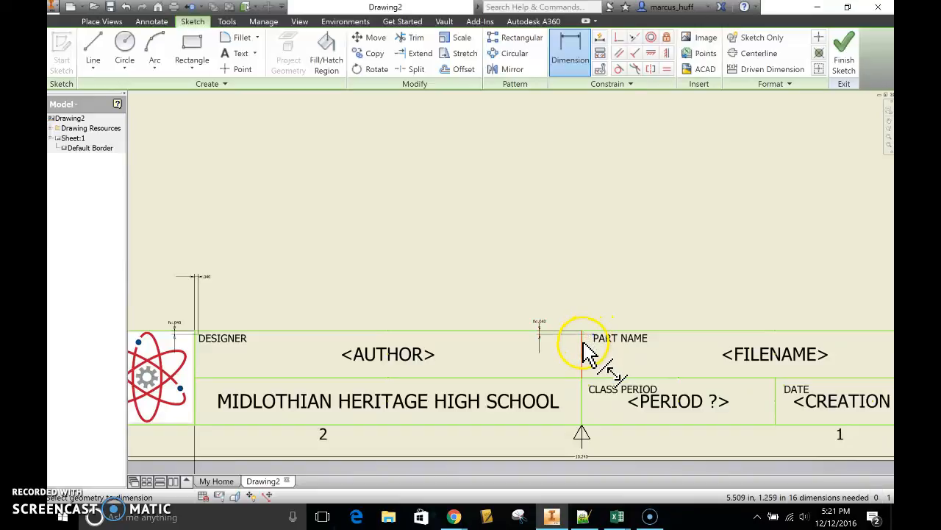
pyautogui.click(594, 289)
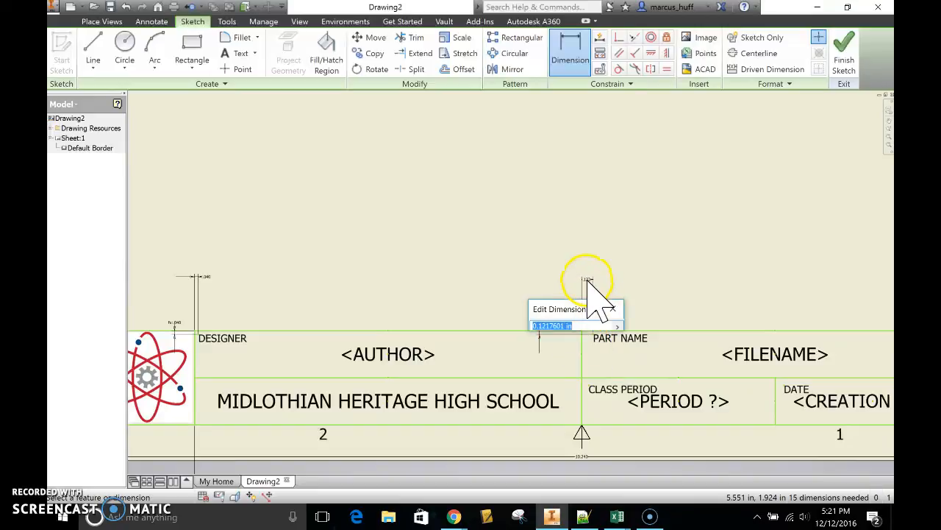
pyautogui.click(215, 283)
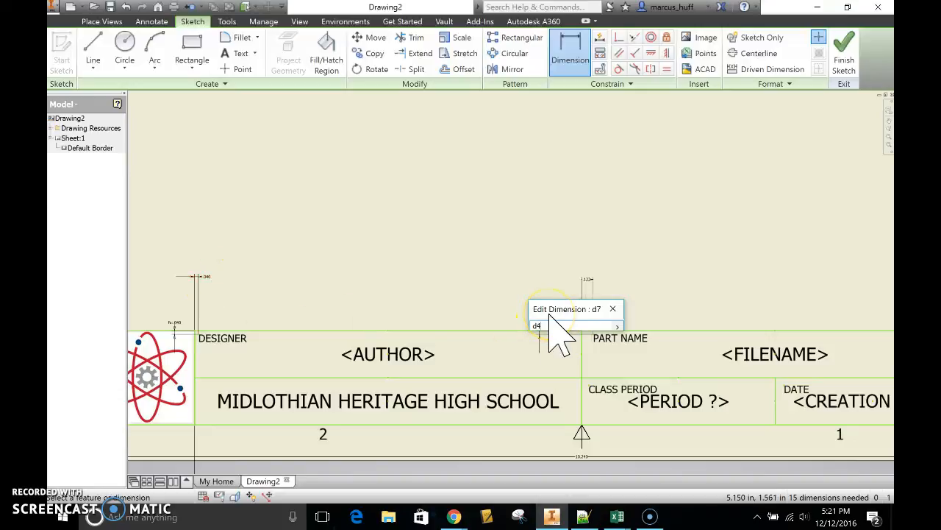
pyautogui.press('Return')
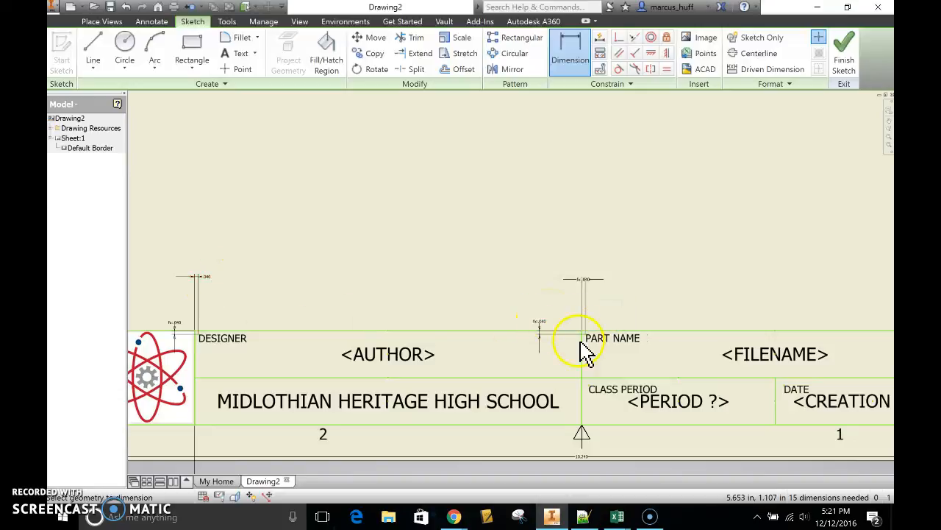
# Dimension the CLASS PERIOD label's horizontal offset from the left edge of the period cell and set it equal to d4.
pyautogui.click(581, 389)
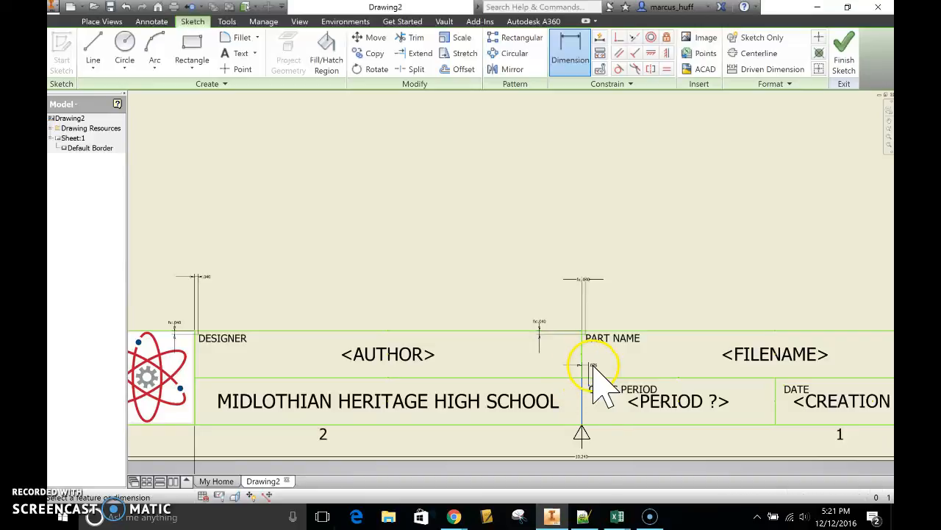
pyautogui.click(593, 372)
pyautogui.click(212, 285)
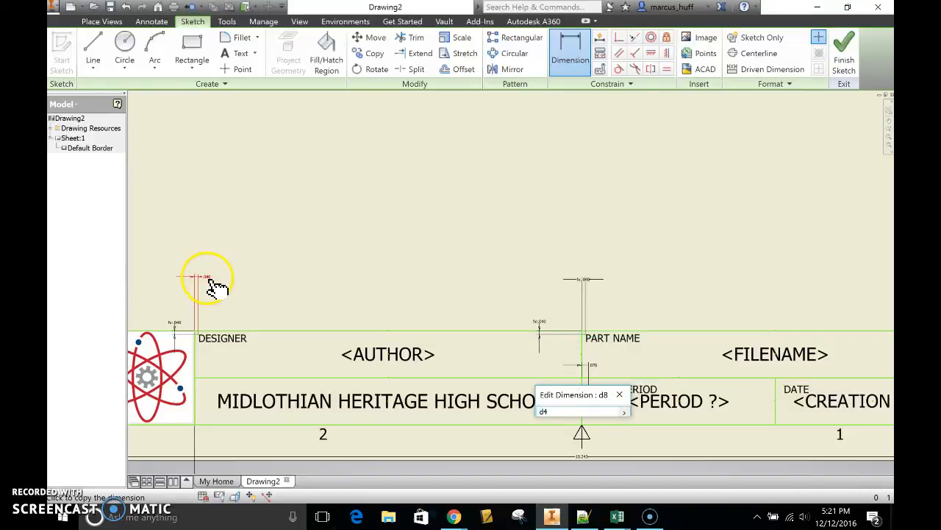
pyautogui.press('Return')
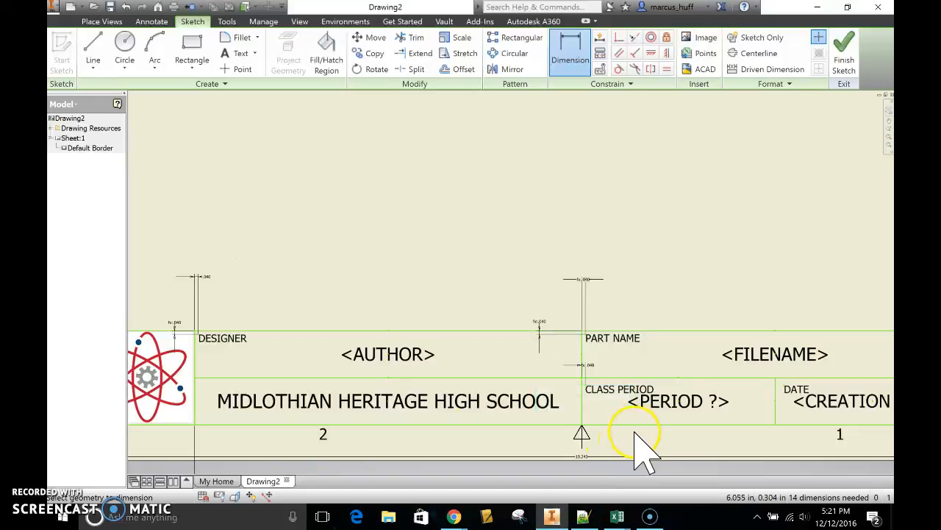
# Dimension the CLASS PERIOD label's vertical offset from the top line of the period cell and set it equal to d4.
pyautogui.click(587, 386)
pyautogui.click(590, 378)
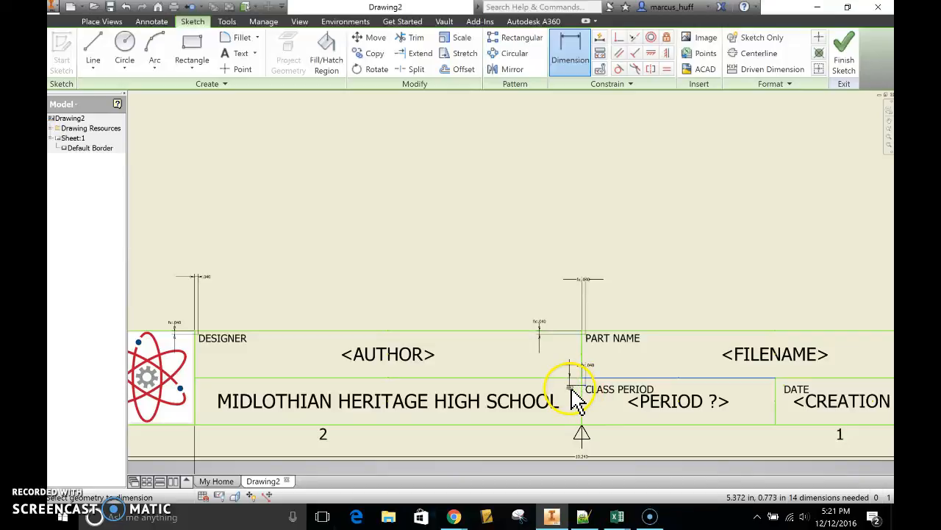
pyautogui.click(553, 391)
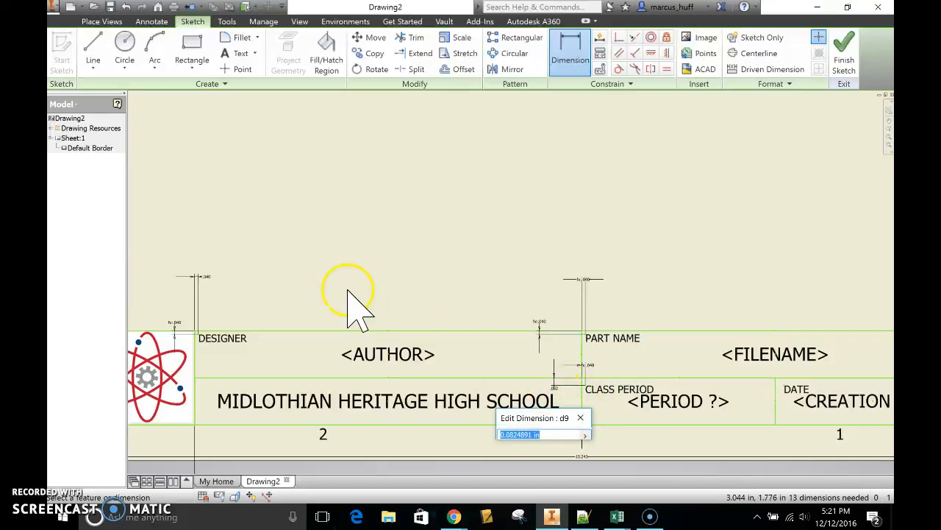
pyautogui.click(211, 279)
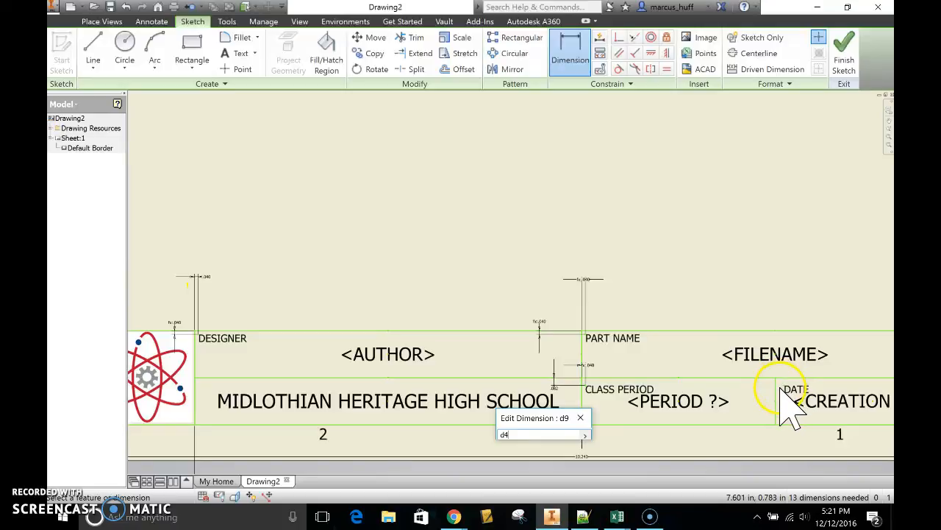
pyautogui.press('Return')
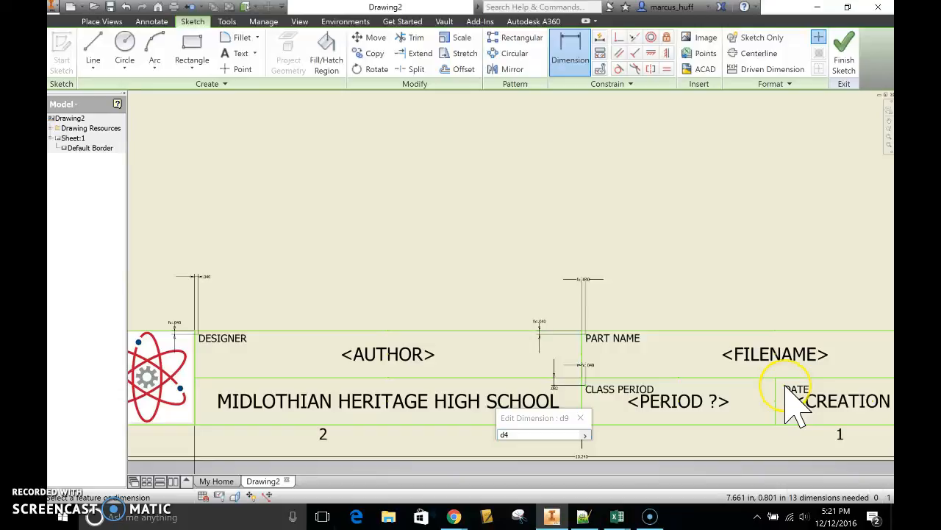
pyautogui.click(555, 419)
pyautogui.press('Return')
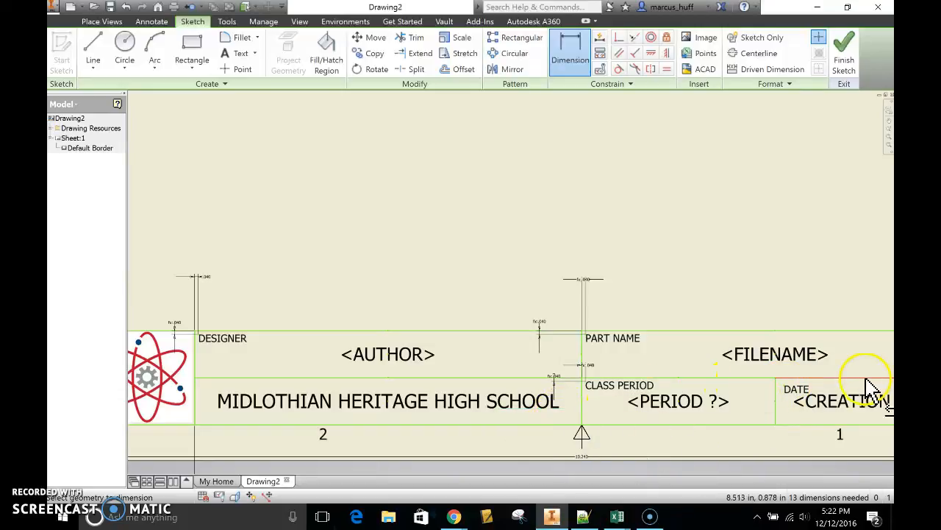
# Dimension the DATE label's horizontal offset from the left edge of the creation date cell and set it equal to d4.
pyautogui.click(777, 390)
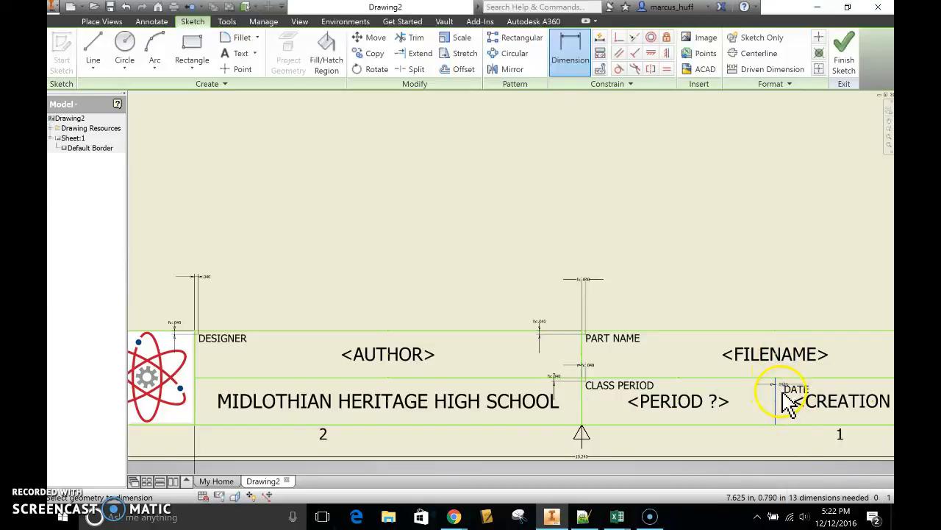
pyautogui.click(785, 371)
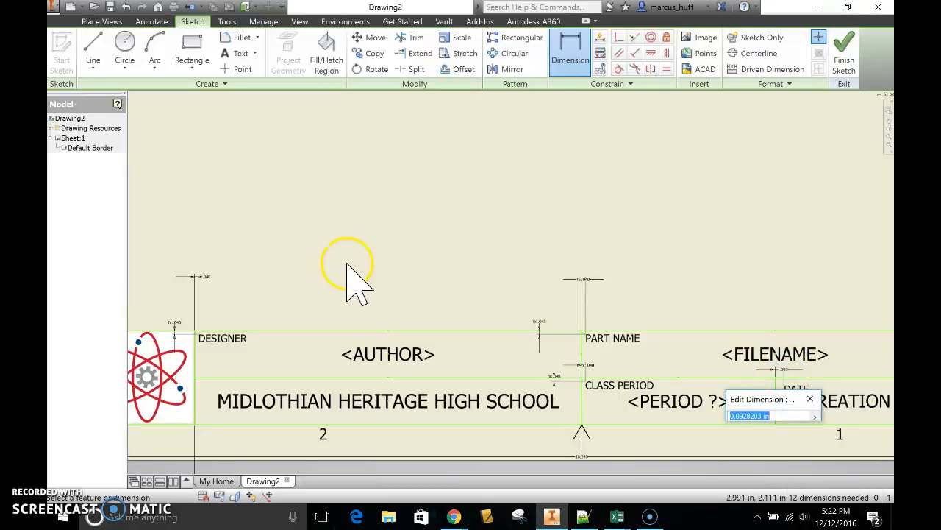
pyautogui.click(206, 278)
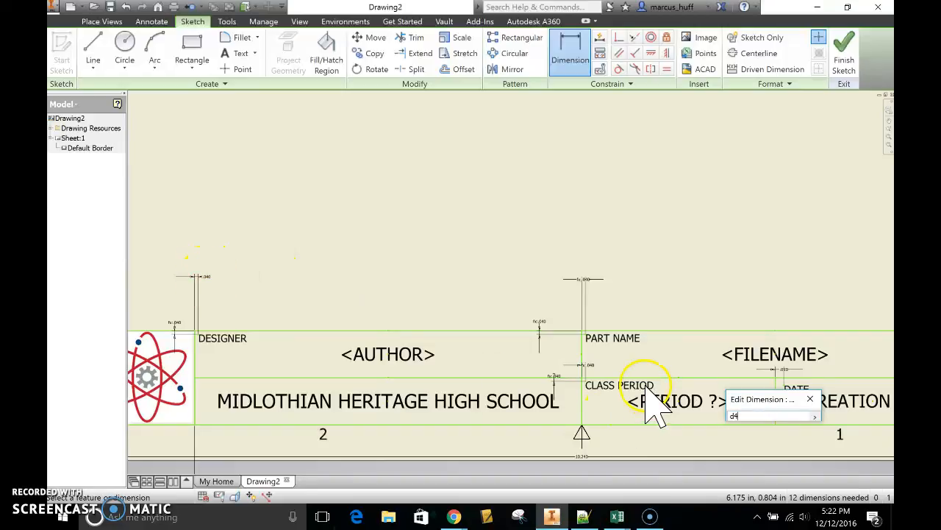
pyautogui.press('Return')
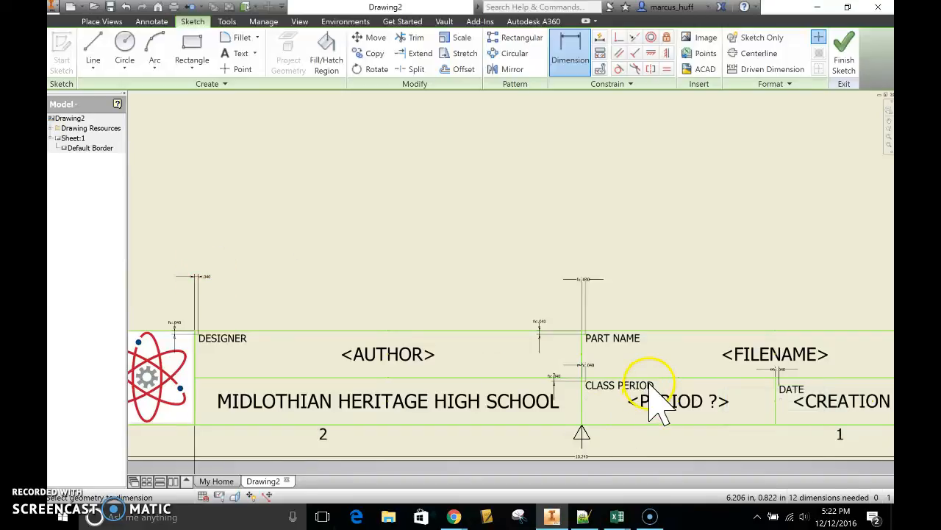
# Dimension the DATE label's vertical offset from the top line of the creation date cell and set it equal to d4.
pyautogui.click(784, 378)
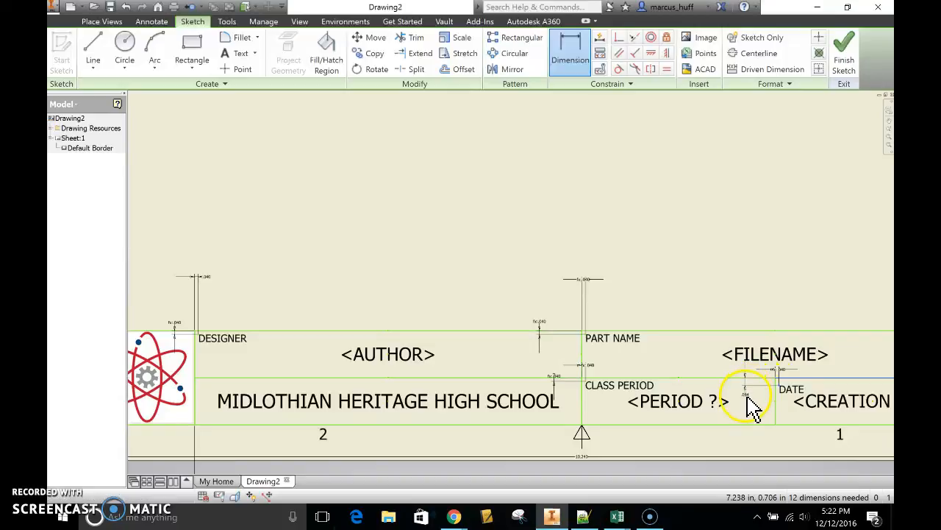
pyautogui.click(749, 420)
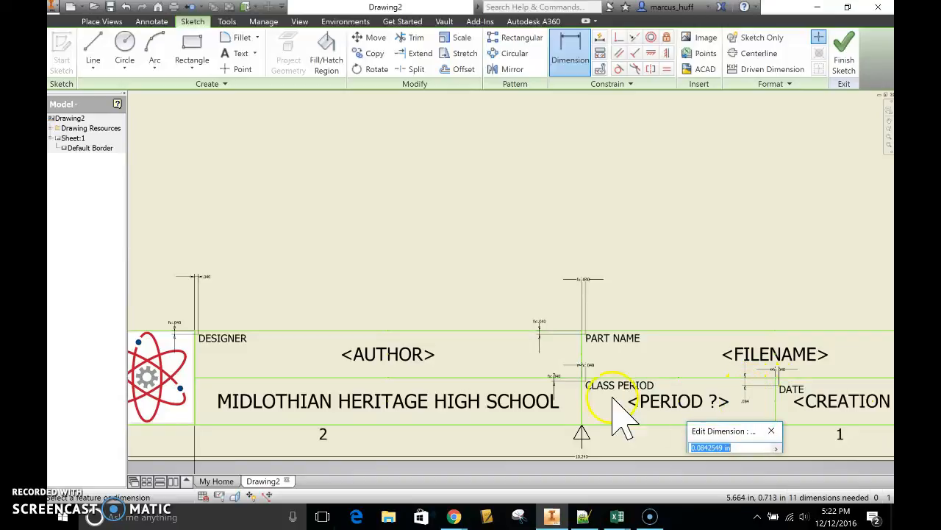
pyautogui.click(208, 284)
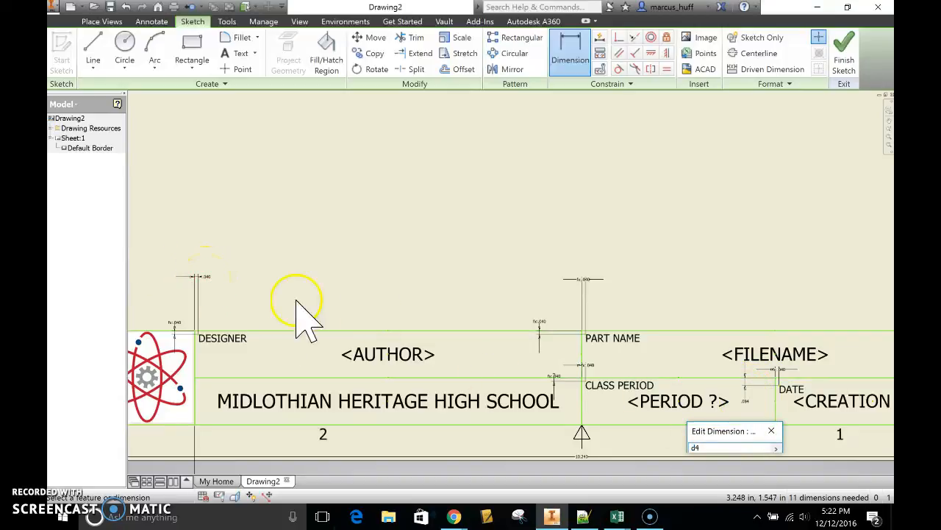
pyautogui.press('Return')
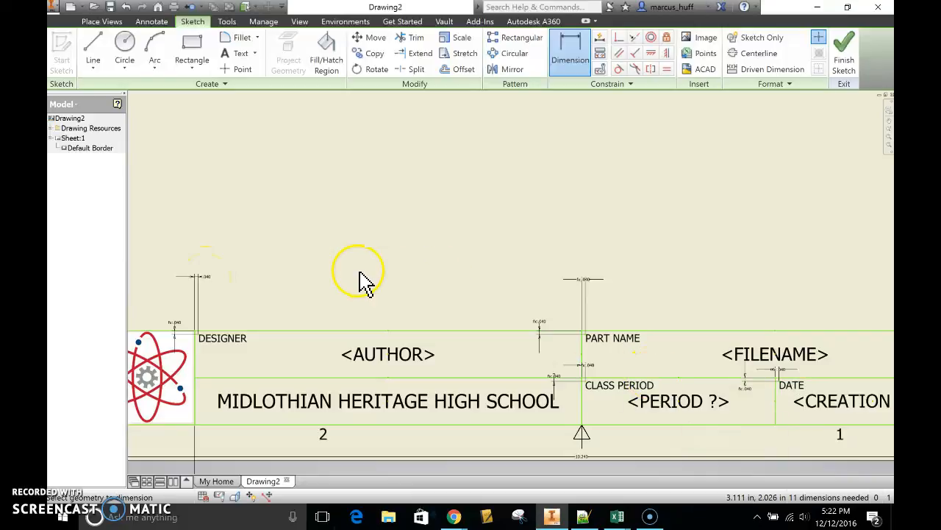
# Set the DESIGNER label's horizontal offset dimension, d4, to .08 in so all the linked label offsets follow.
pyautogui.click(211, 278)
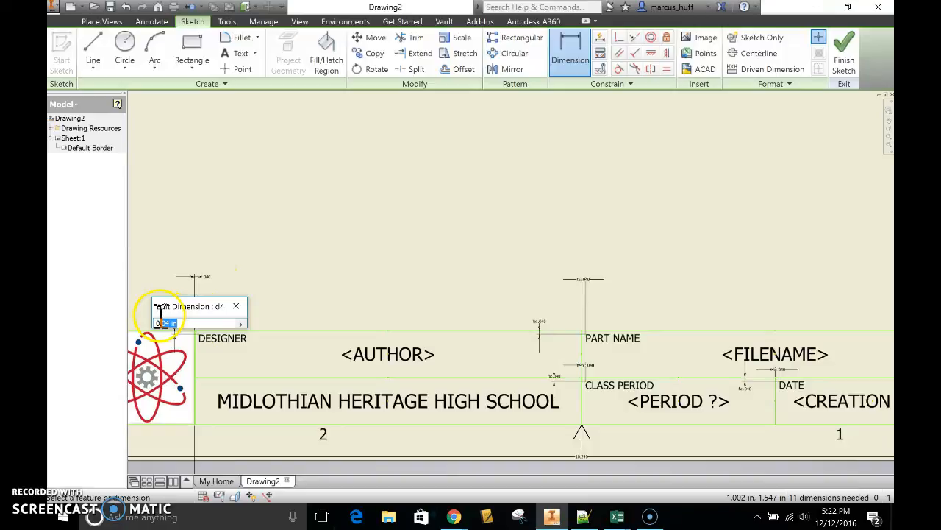
pyautogui.write('.08')
pyautogui.press('Return')
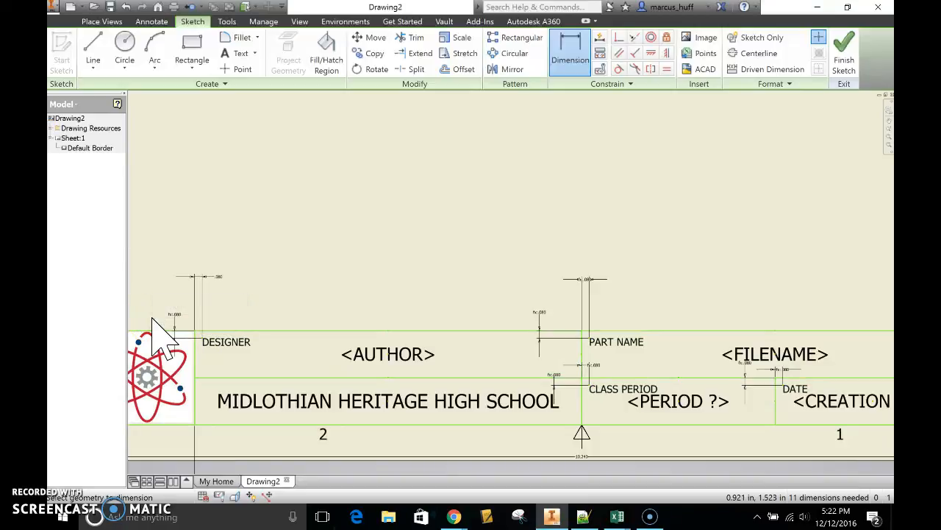
# Set the DESIGNER label's horizontal offset dimension, d4, to .04 in so every linked label offset follows.
pyautogui.click(218, 278)
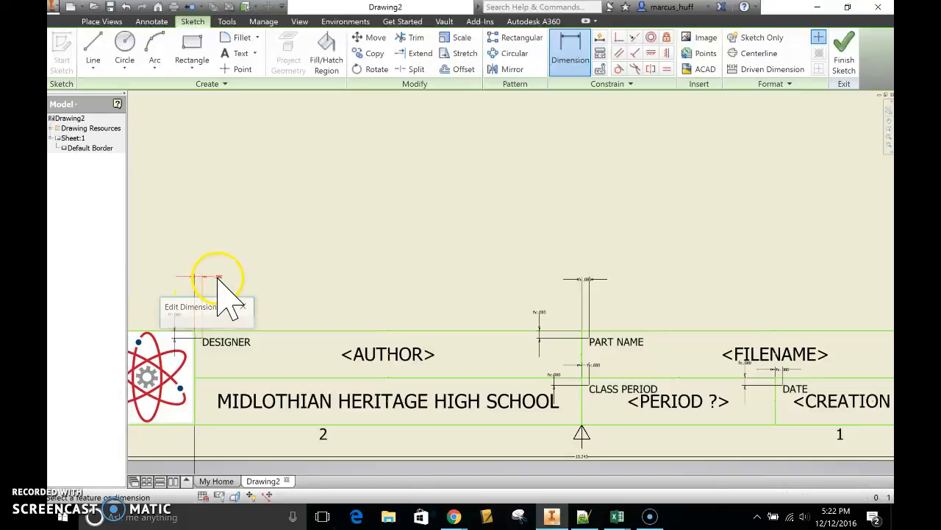
pyautogui.write('.04')
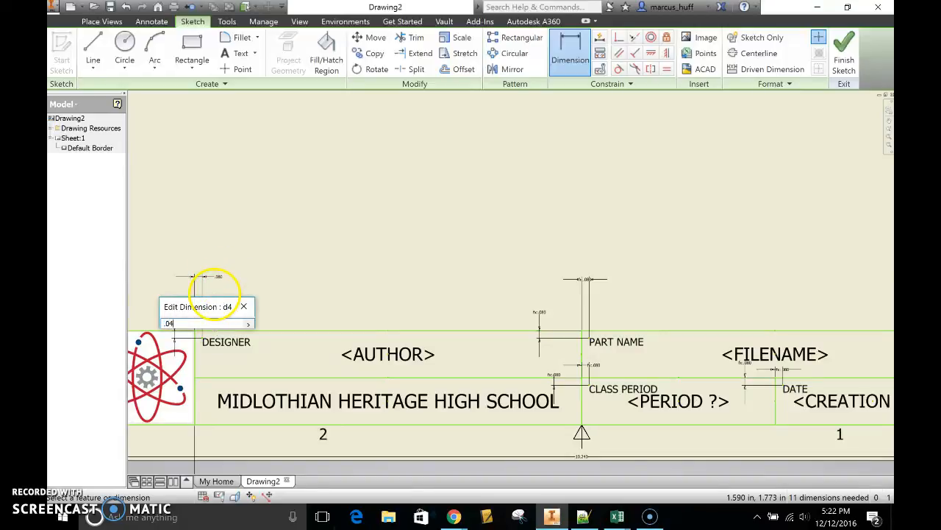
pyautogui.press('Return')
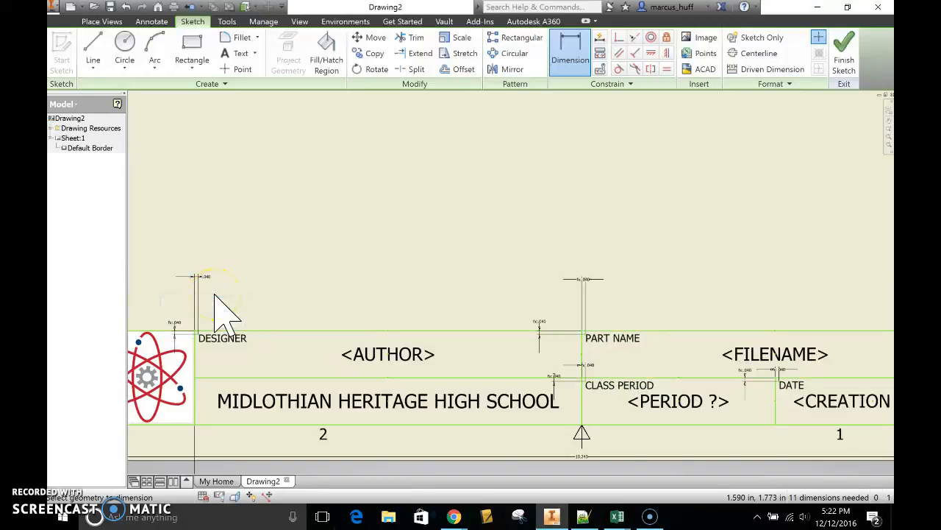
pyautogui.click(290, 250)
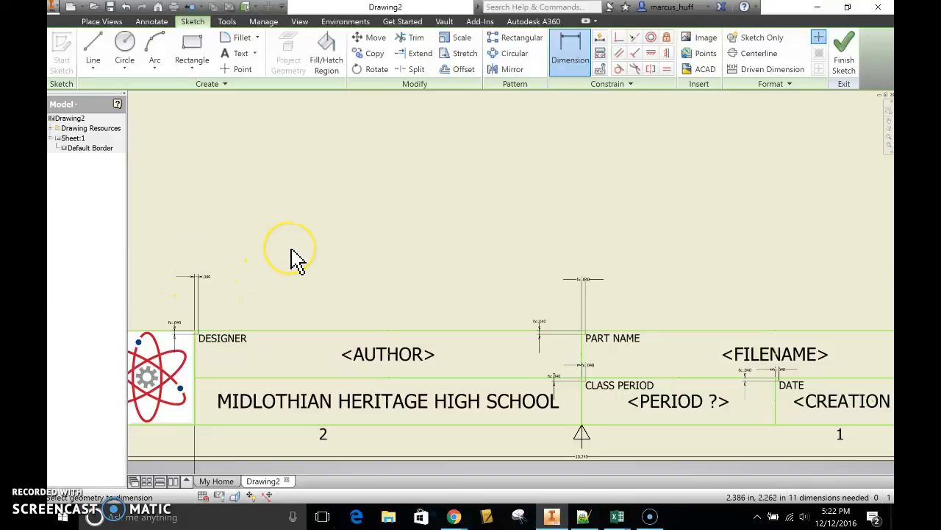
# Finish the title block sketch and save the title block under the name mhhs-4-A.
pyautogui.scroll(1, 396, 297)
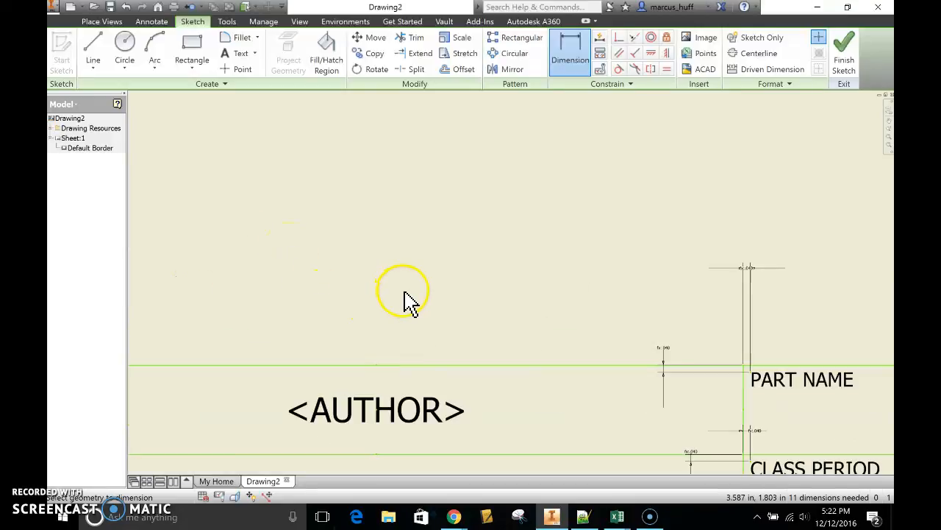
pyautogui.scroll(-3, 409, 300)
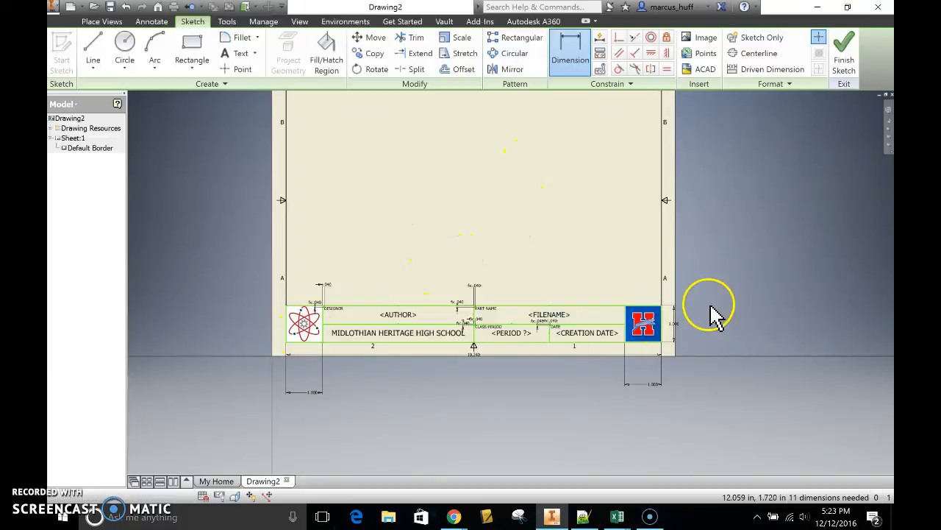
pyautogui.click(845, 51)
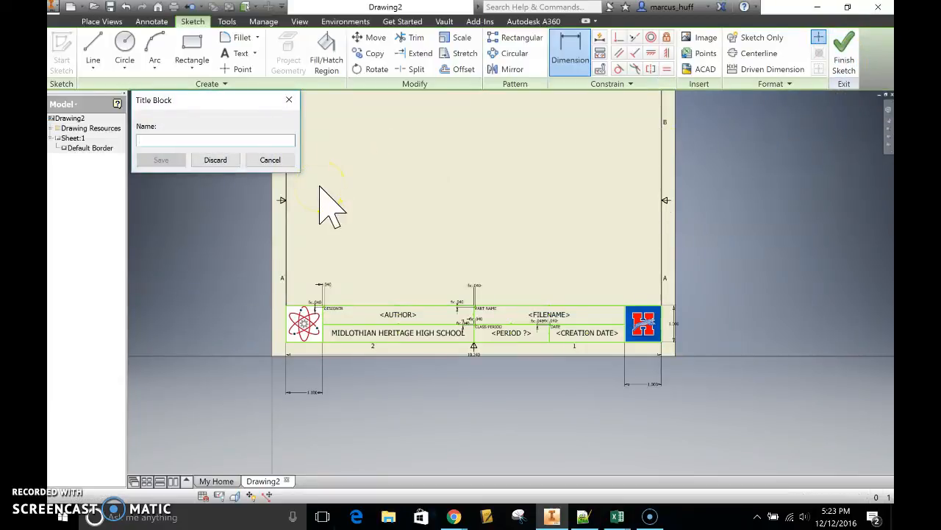
pyautogui.write('mh')
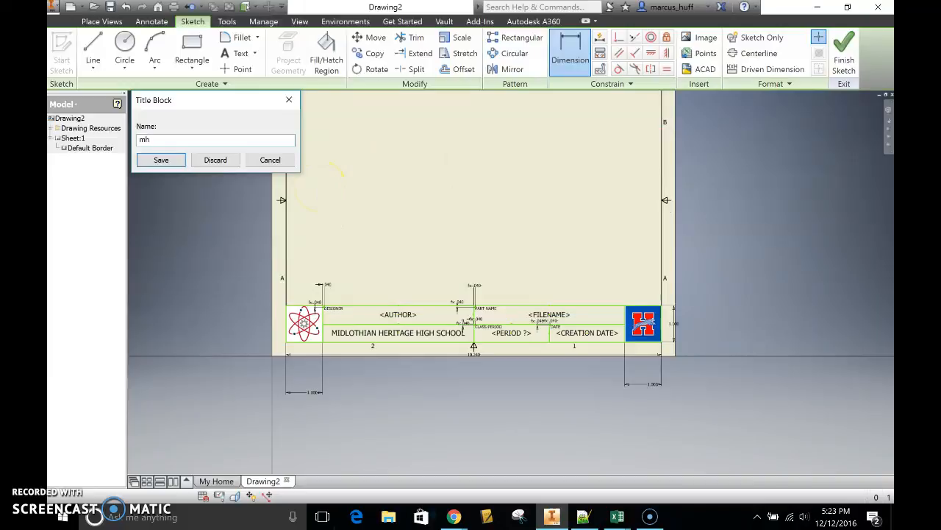
pyautogui.write('hs-4-a')
pyautogui.press('BackSpace')
pyautogui.write('A')
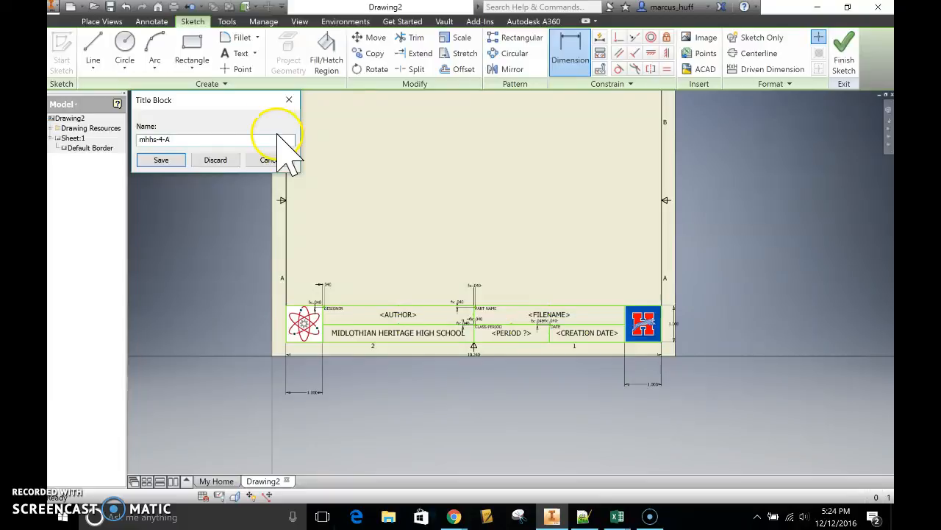
pyautogui.click(163, 159)
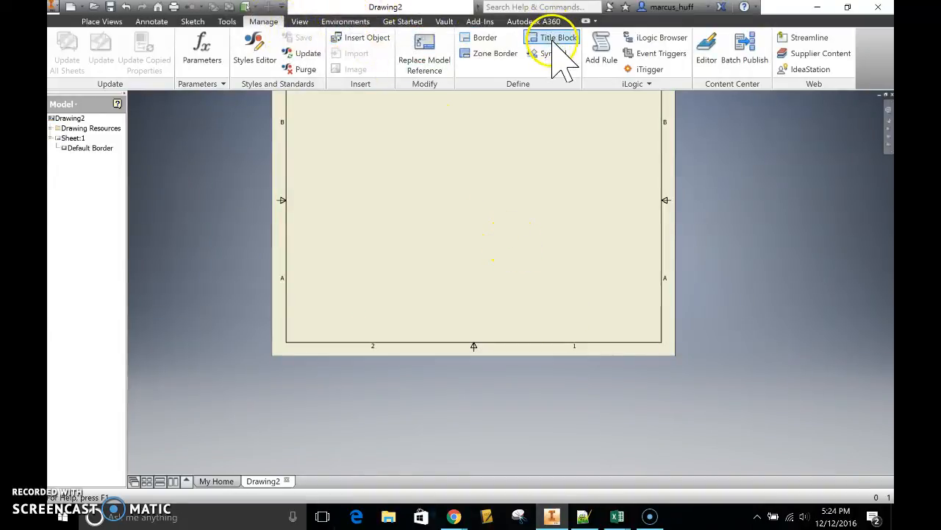
# Insert the mhhs-4-A title block from the drawing resources onto Sheet:1 with 4 as the PERIOD value.
pyautogui.click(50, 128)
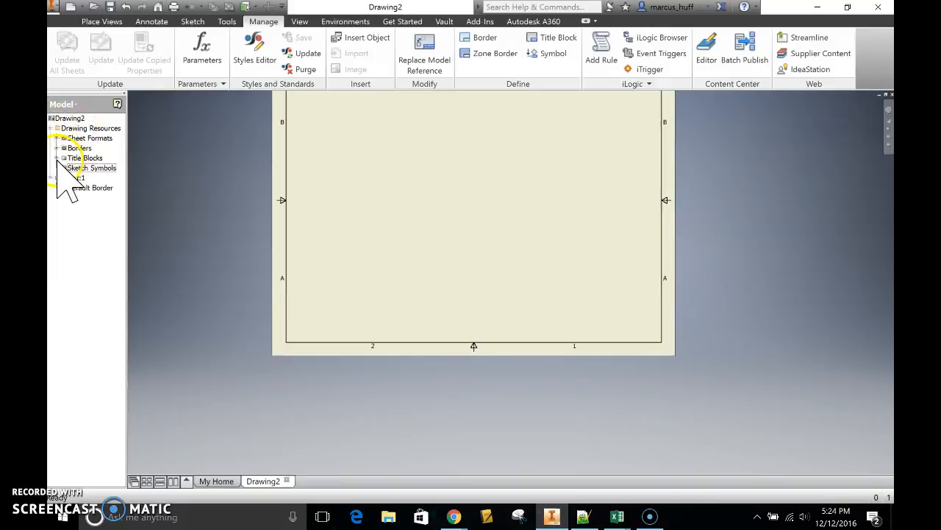
pyautogui.click(57, 157)
pyautogui.click(88, 188)
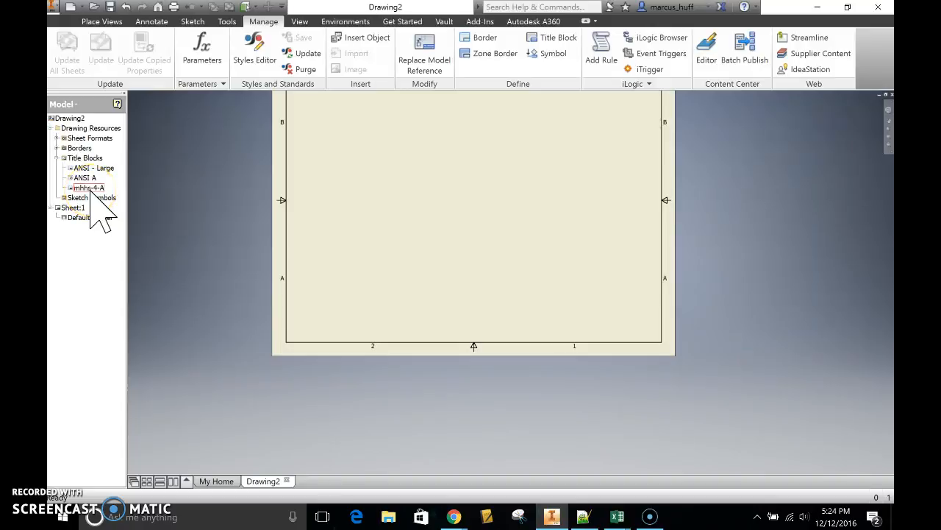
pyautogui.click(91, 189)
pyautogui.click(131, 221)
pyautogui.click(88, 189)
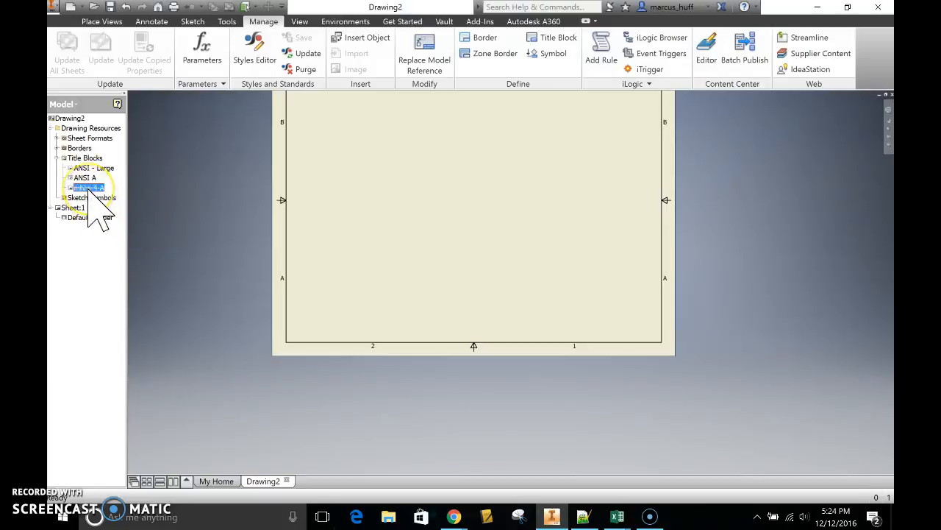
pyautogui.rightClick(89, 188)
pyautogui.click(126, 230)
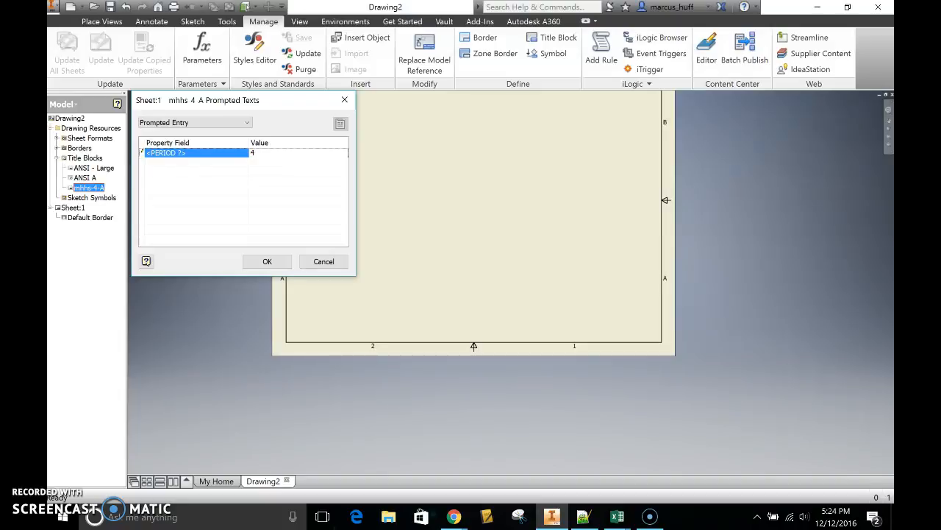
pyautogui.click(267, 261)
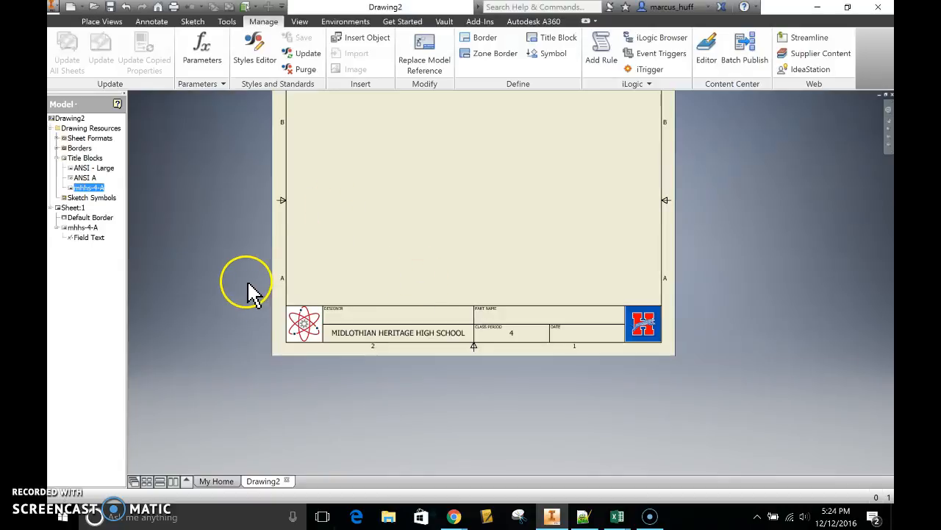
pyautogui.scroll(-3, 257, 252)
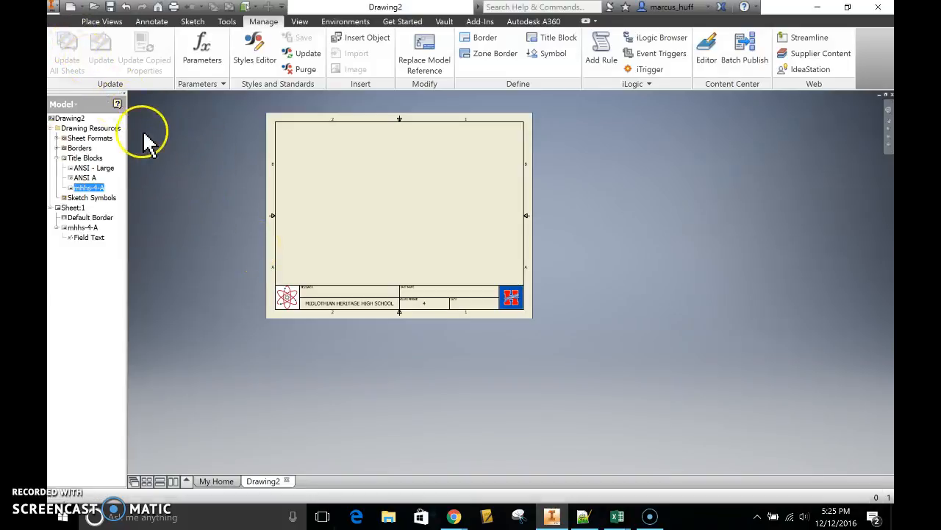
pyautogui.click(56, 12)
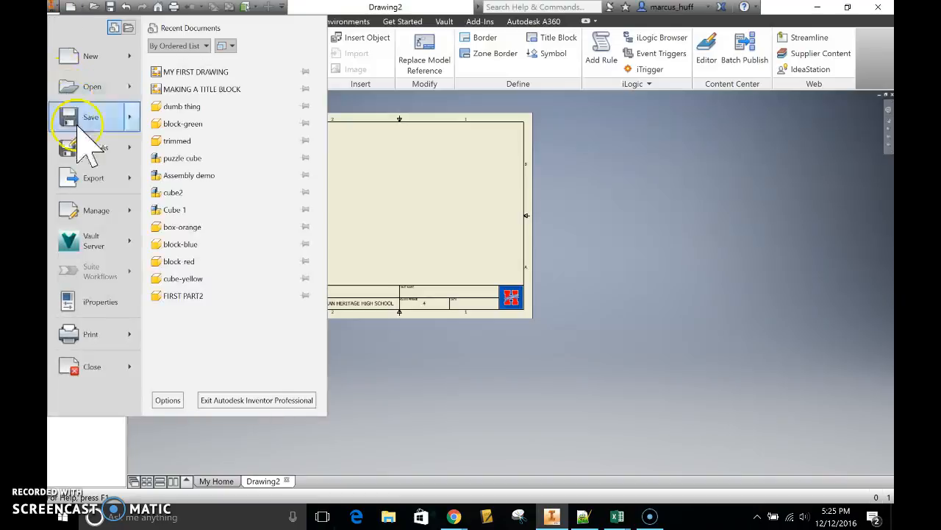
pyautogui.click(92, 148)
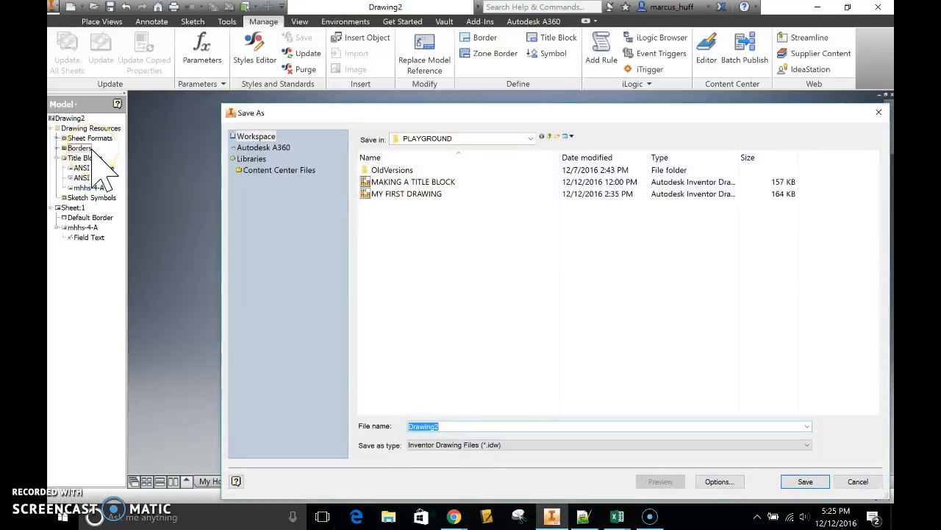
pyautogui.click(869, 481)
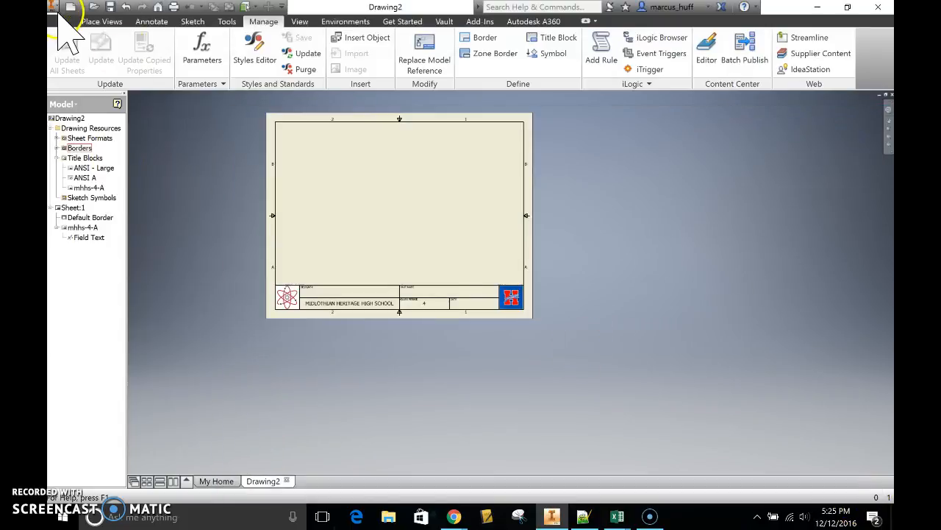
# Save a copy of the drawing as a template named MHHS-4-A in the Templates folder.
pyautogui.click(53, 9)
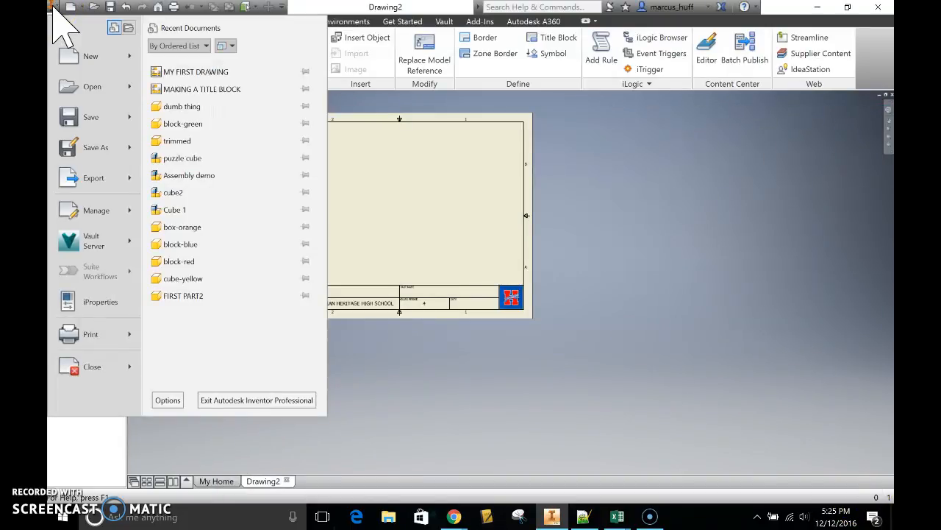
pyautogui.click(123, 147)
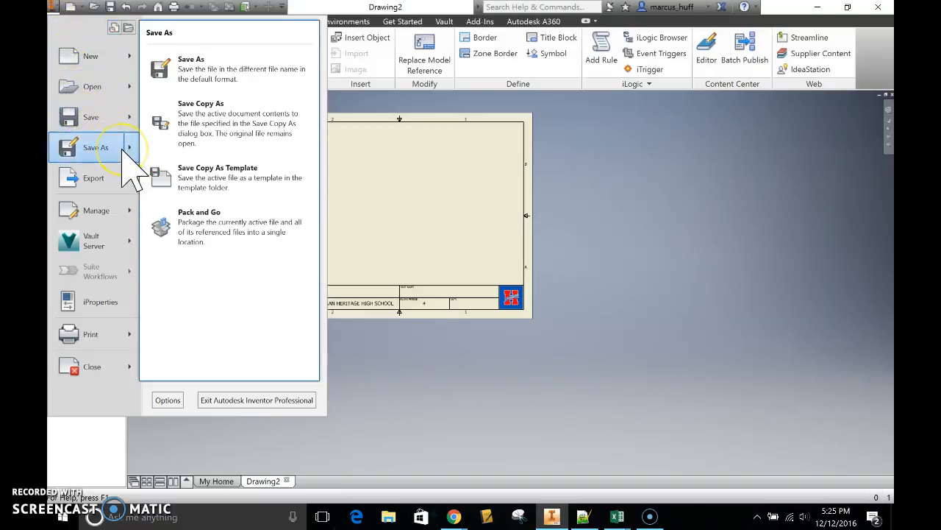
pyautogui.click(215, 185)
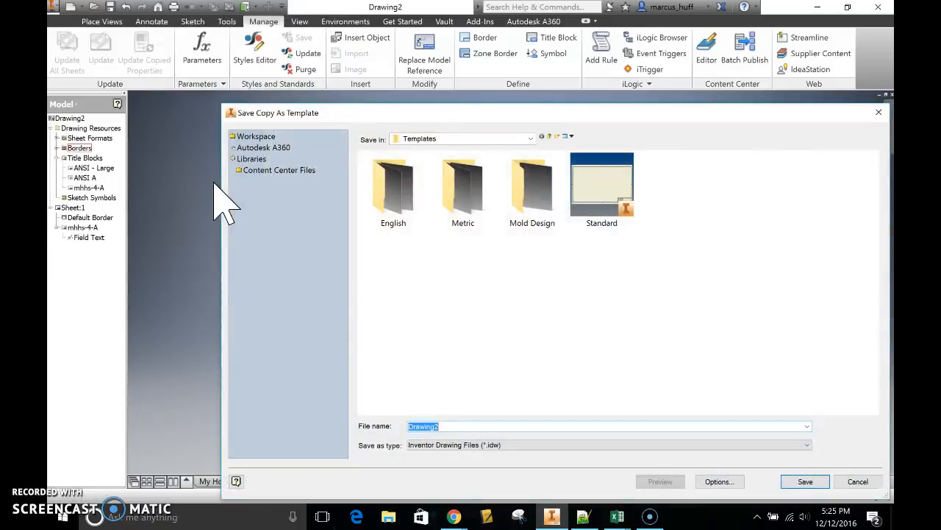
pyautogui.click(460, 138)
pyautogui.click(462, 140)
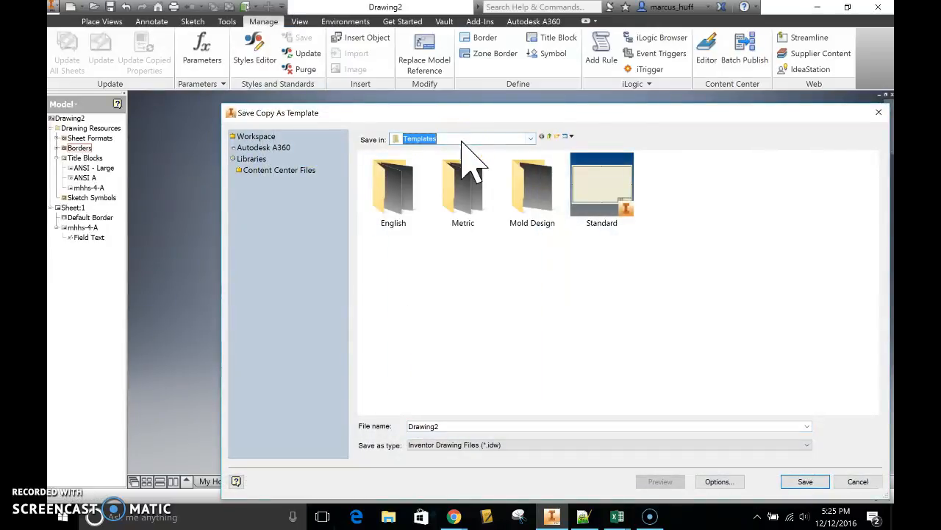
pyautogui.doubleClick(462, 425)
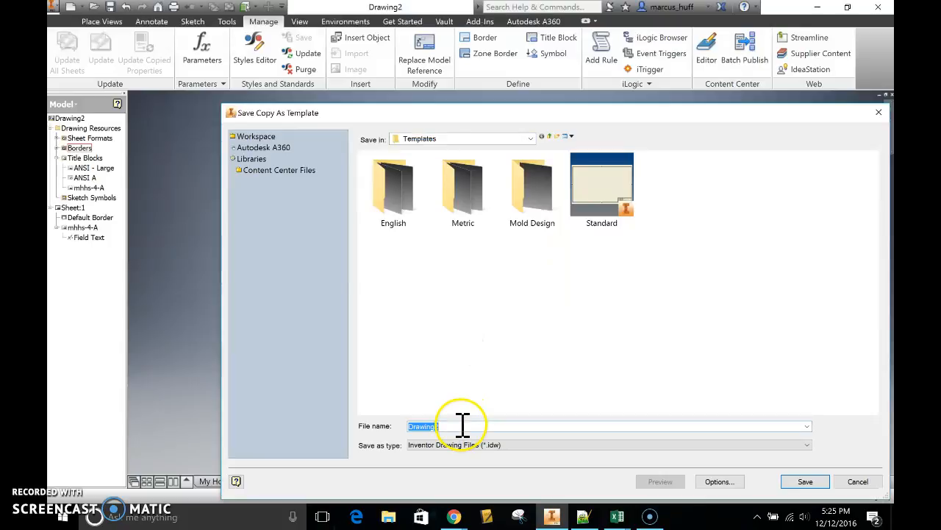
pyautogui.write('MHHS-4-A')
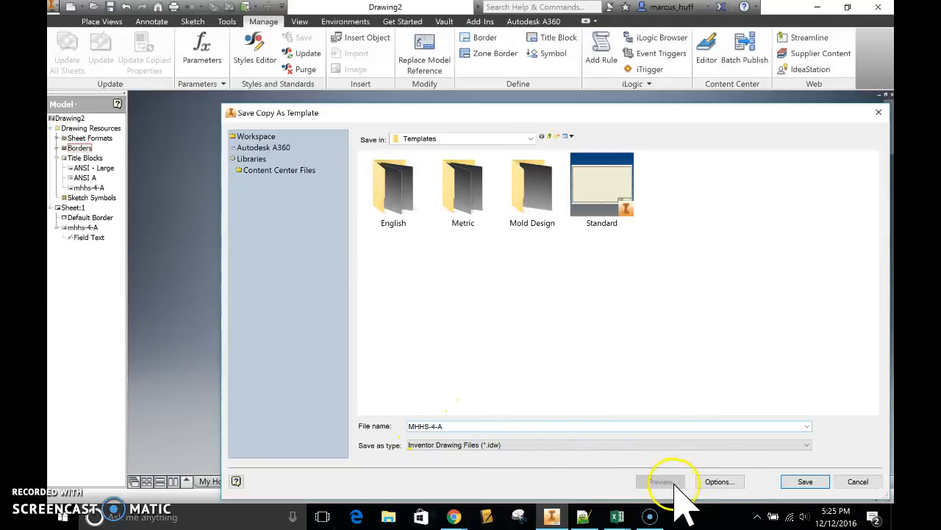
pyautogui.click(808, 482)
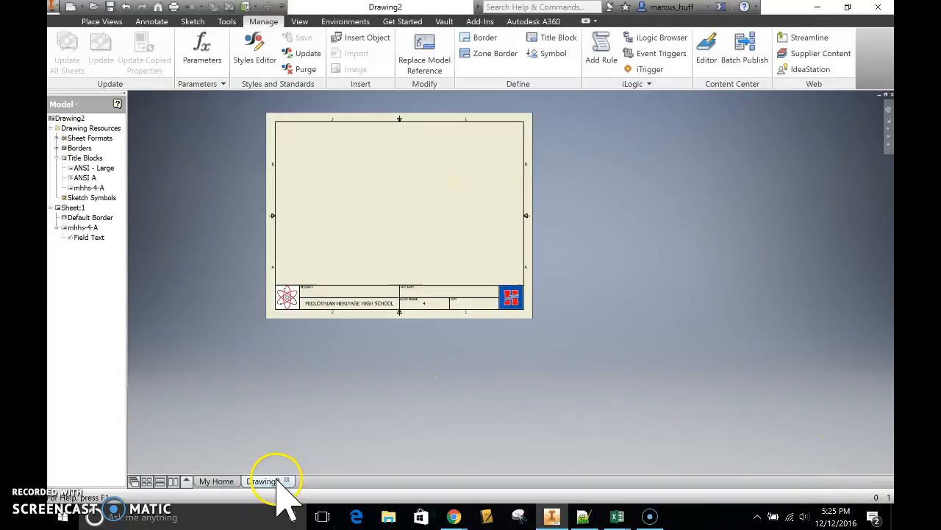
# Close Drawing2 without saving its changes.
pyautogui.click(88, 238)
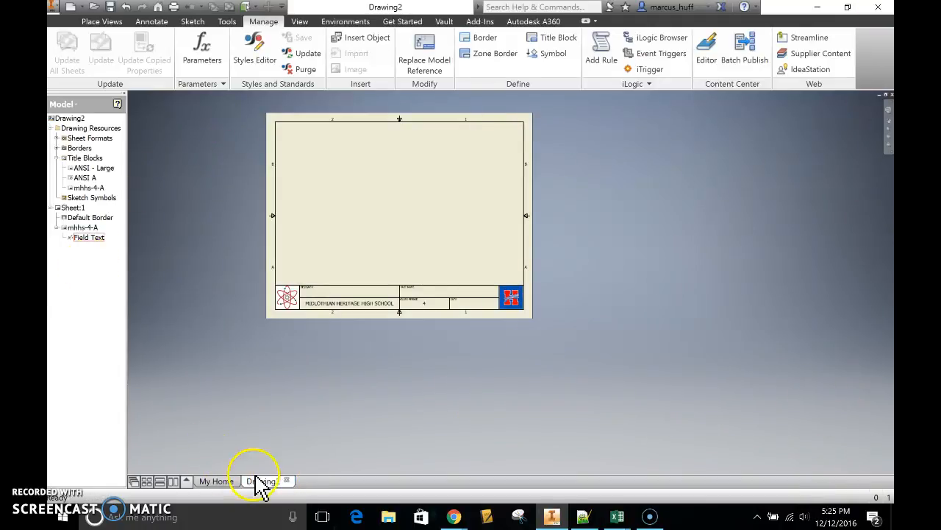
pyautogui.click(287, 481)
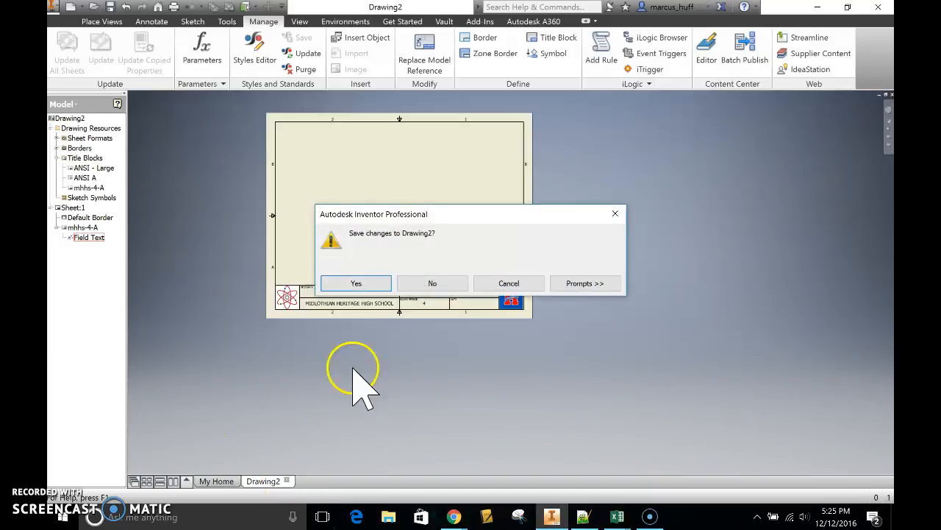
pyautogui.click(434, 283)
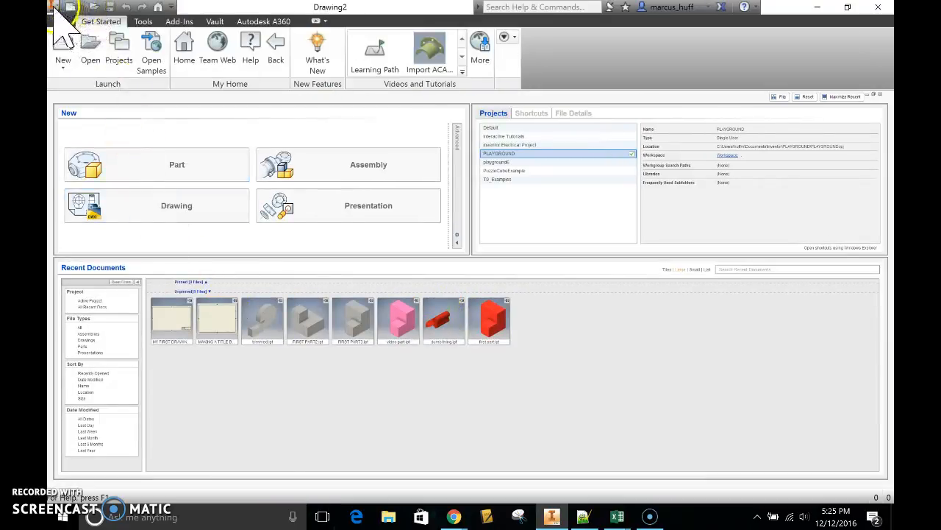
# Create a new drawing from the MHHS-4-A.idw template with 4 as the PERIOD value.
pyautogui.click(63, 45)
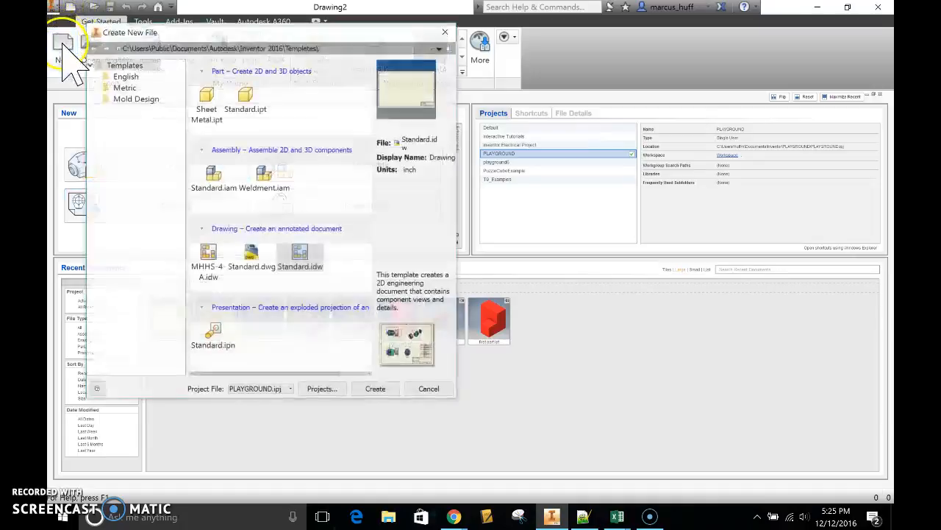
pyautogui.click(209, 256)
pyautogui.doubleClick(211, 254)
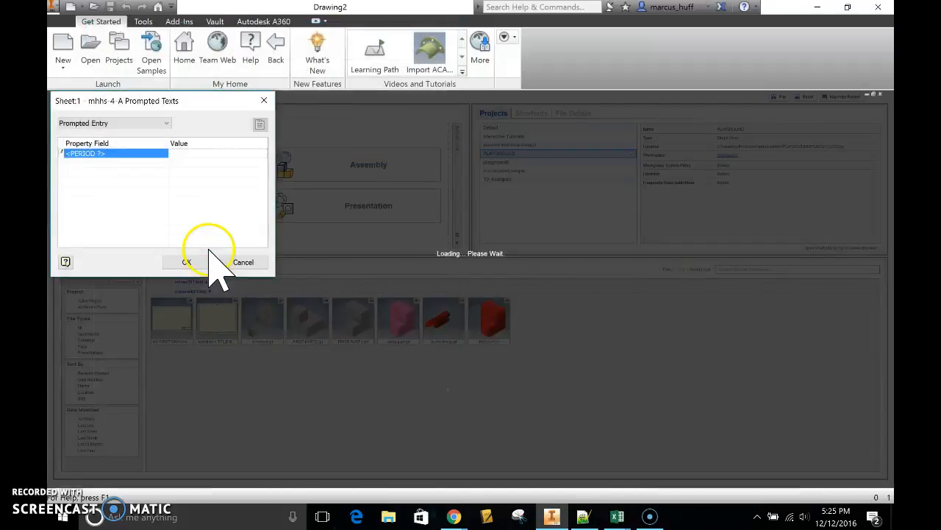
pyautogui.click(222, 152)
pyautogui.click(189, 263)
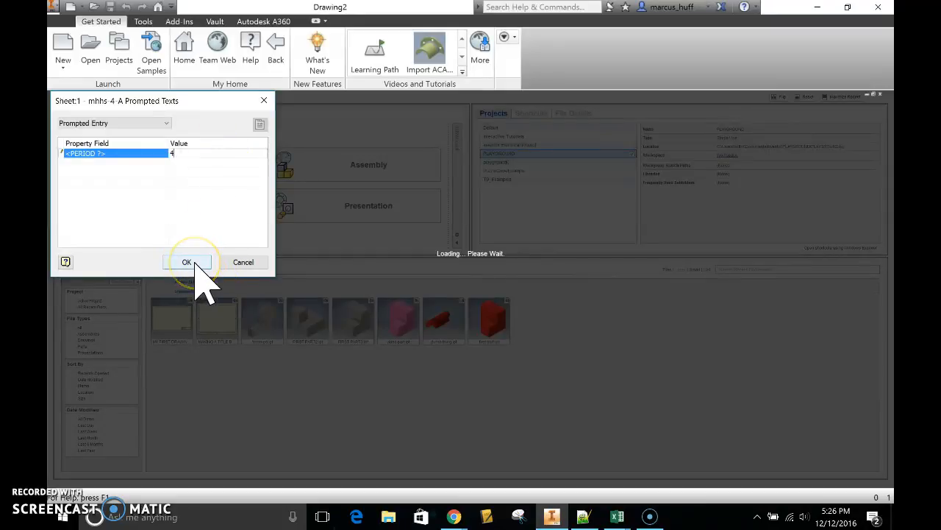